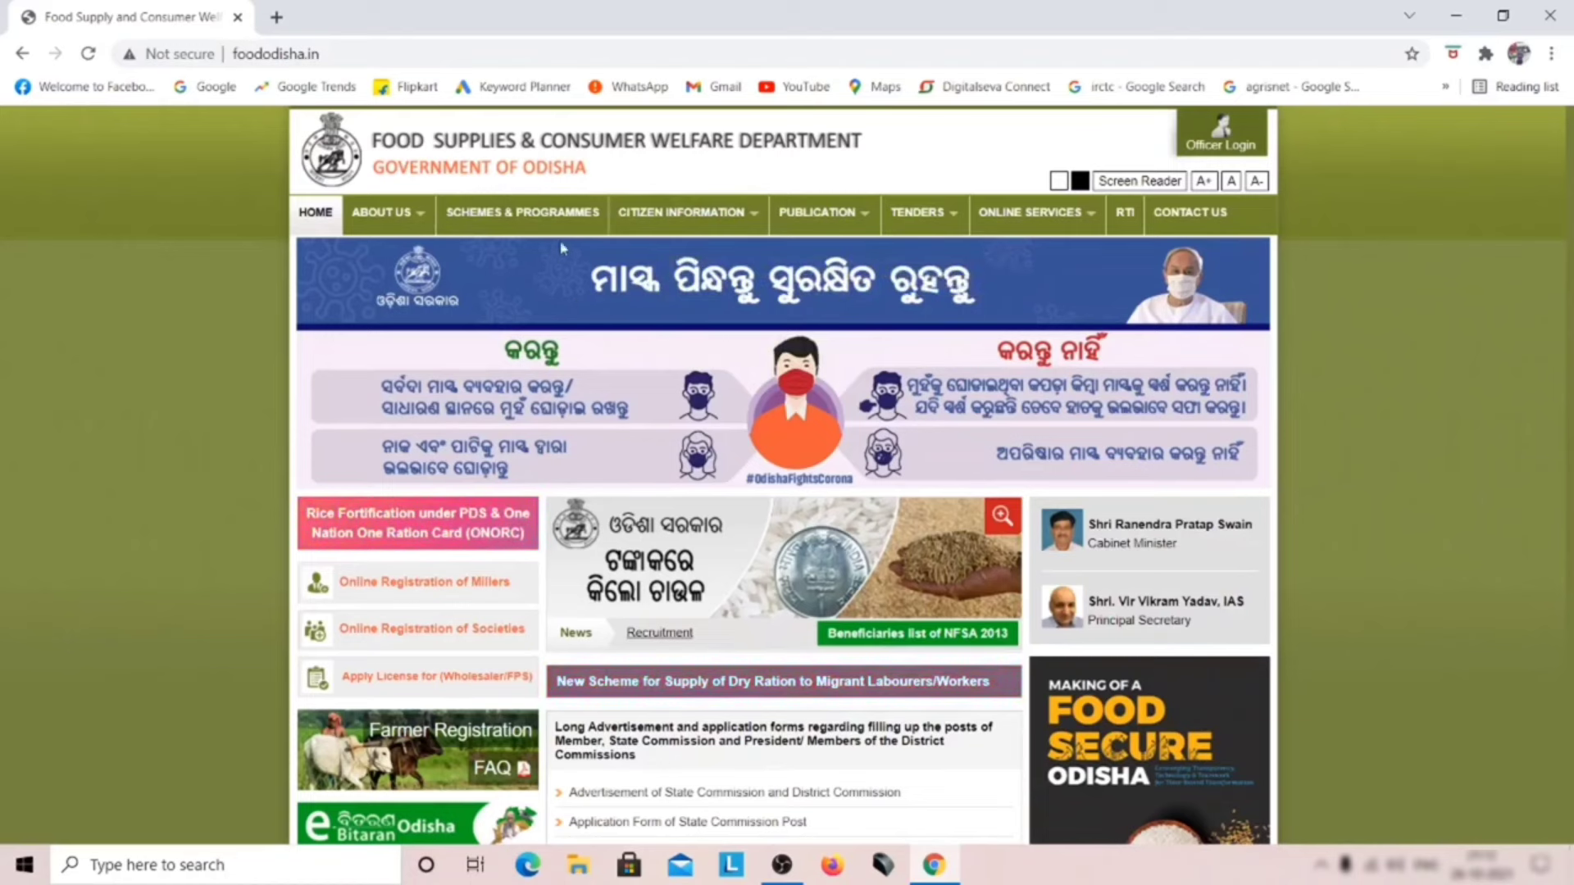
Step: Open Citizen Services from the ONLINE SERVICES menu of the food department website
mouse_move(1029, 230)
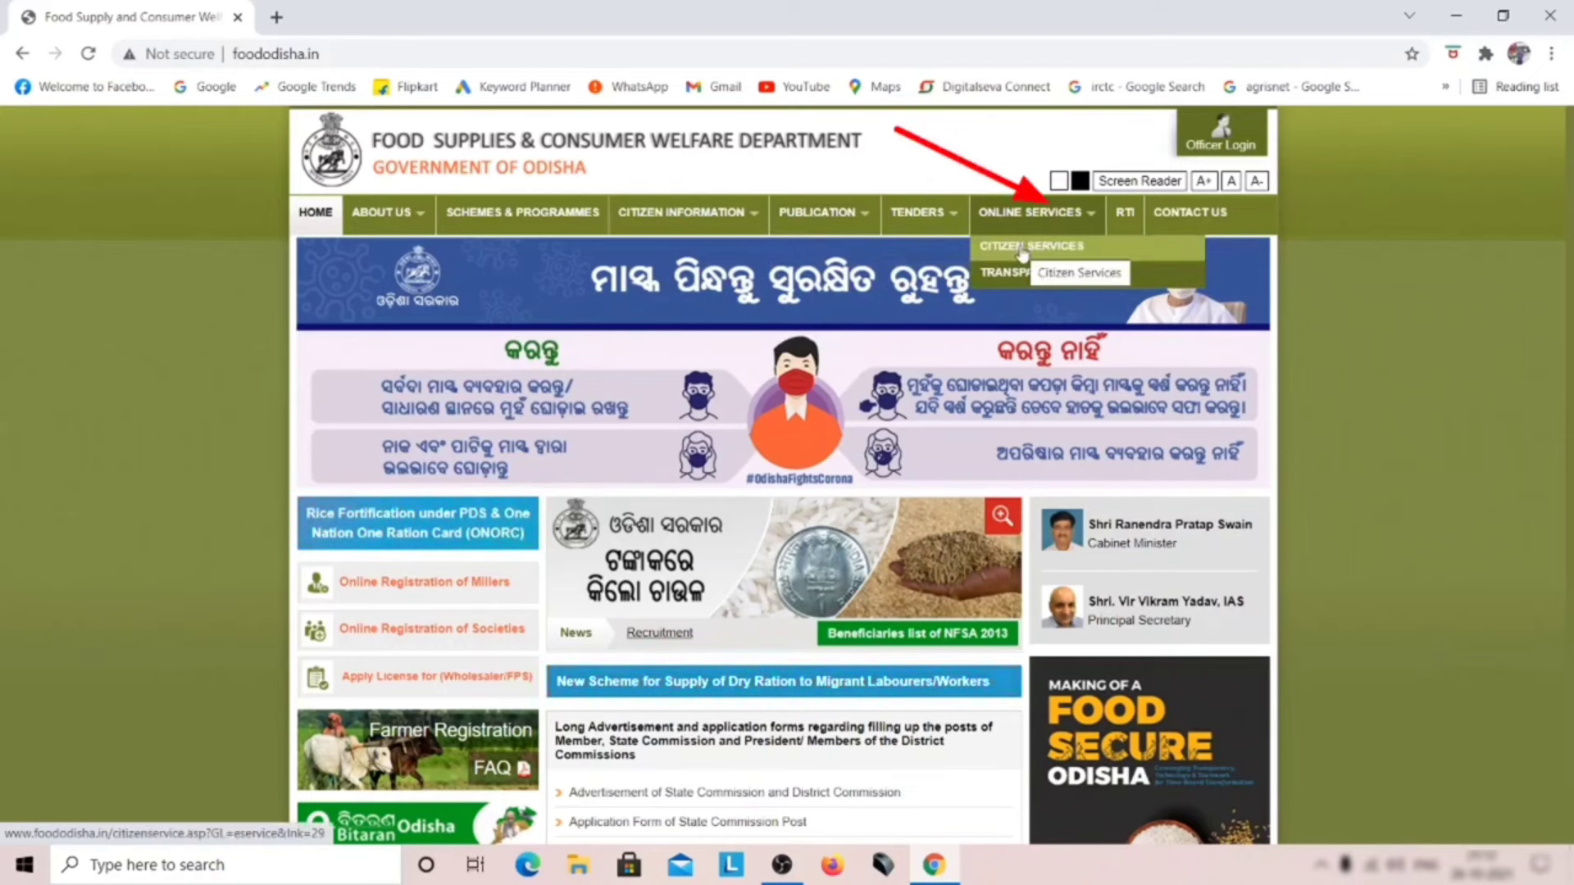
left_click(1023, 252)
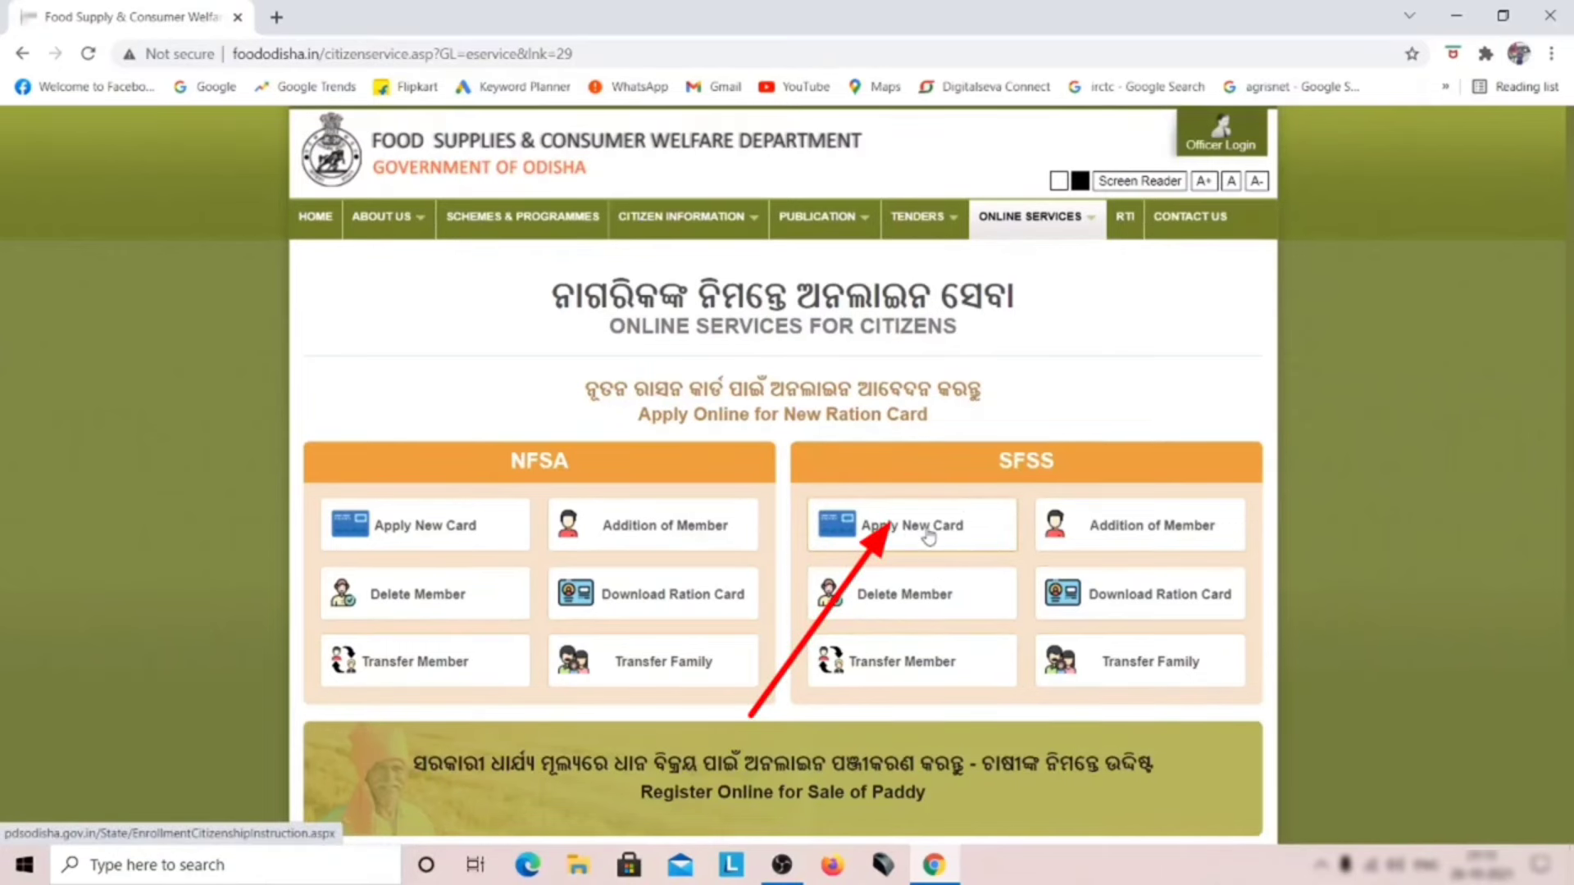
Step: Choose Apply New Card under SFSS to reach the application instructions
left_click(956, 534)
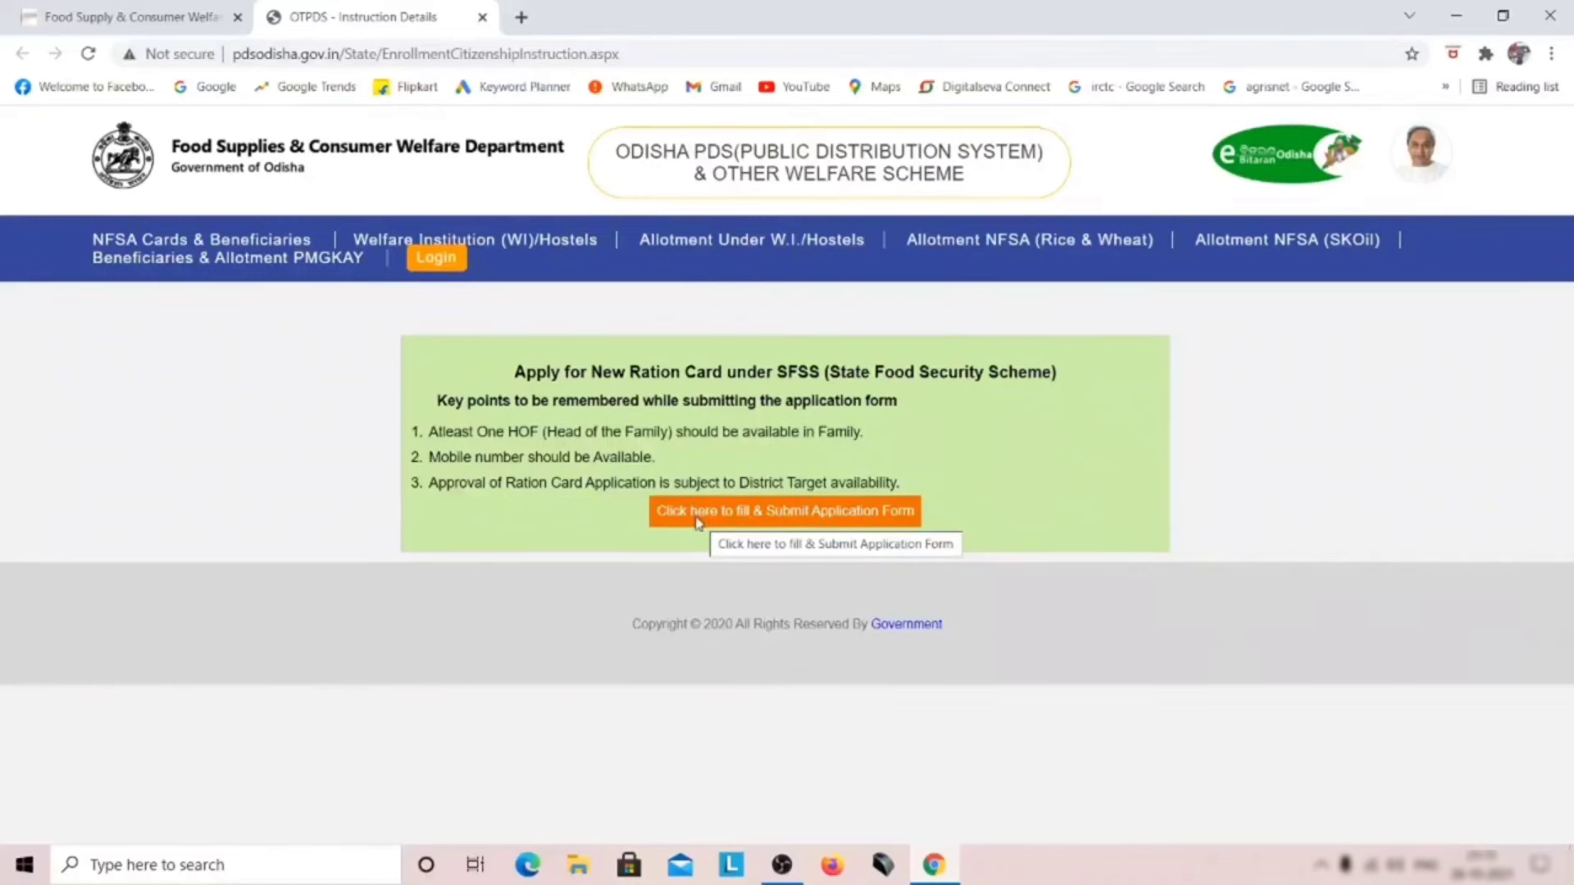
Step: Proceed from the instruction page to the blank SFSS beneficiary enrollment form
left_click(697, 517)
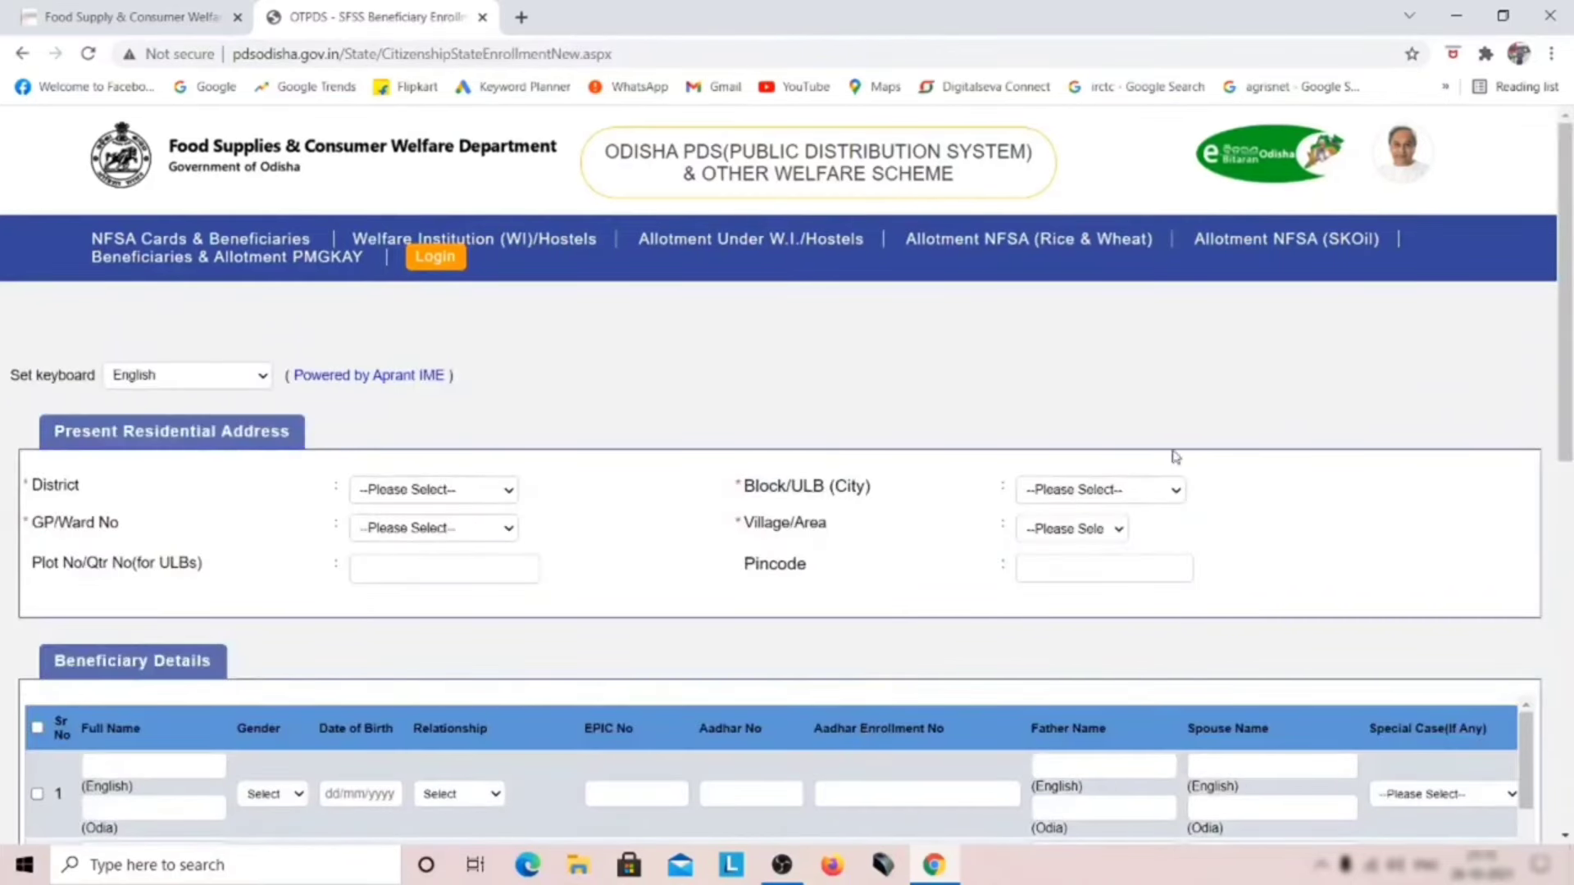
mouse_move(1571, 288)
left_mouse_down()
mouse_move(1555, 636)
mouse_move(1572, 315)
left_mouse_up()
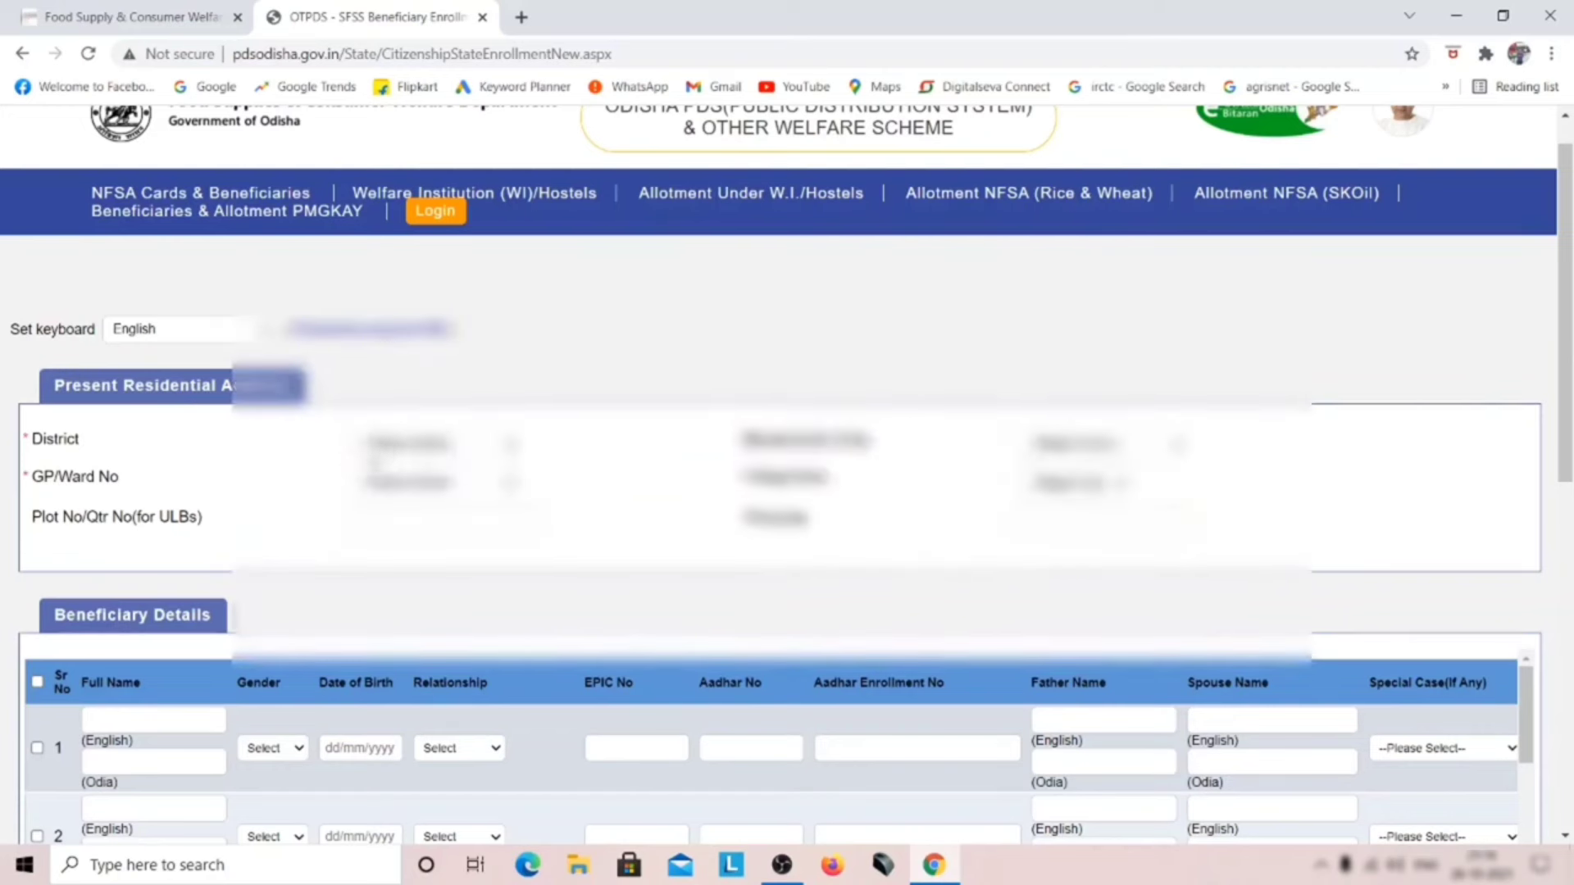
Step: Select the applicant's district, block/ULB, GP/ward MANITARA and village/area for the present address
left_click(434, 444)
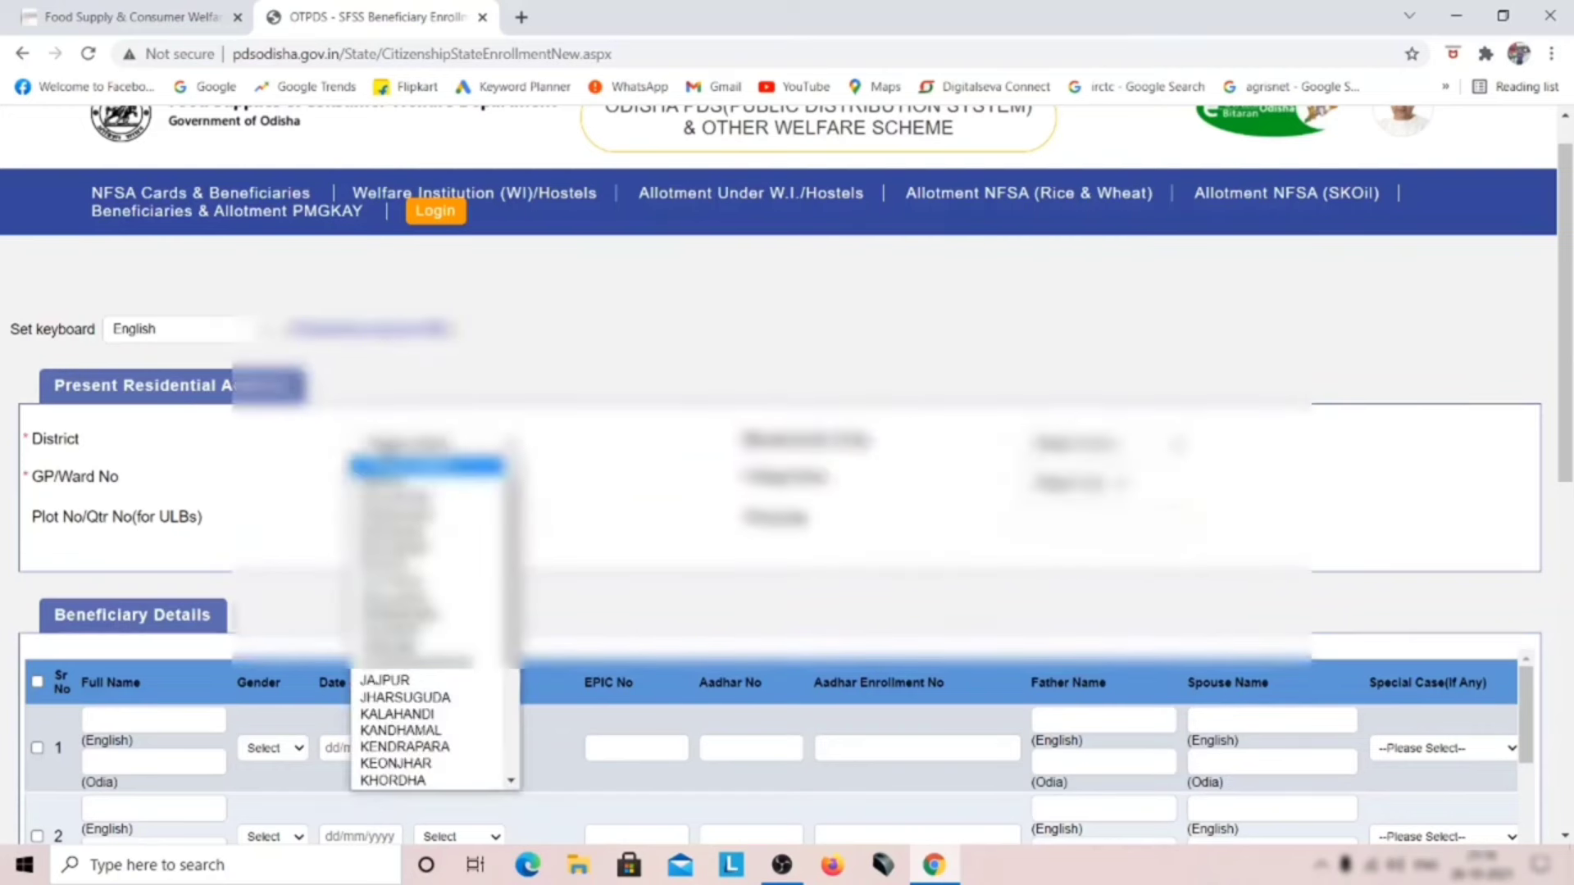
left_click(427, 649)
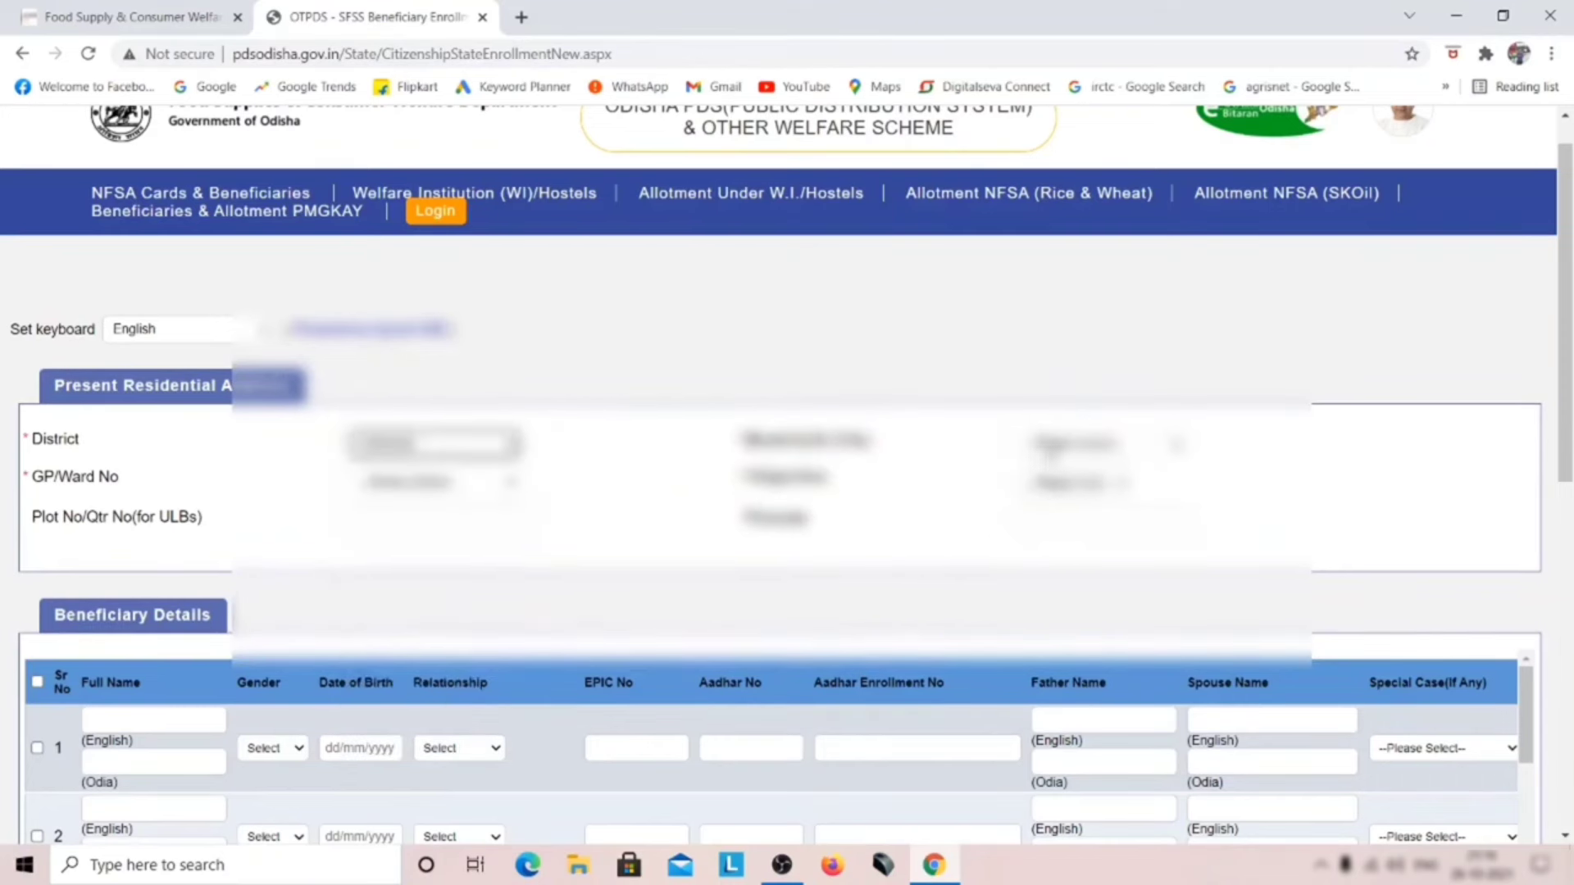
left_click(1058, 455)
left_click(1066, 615)
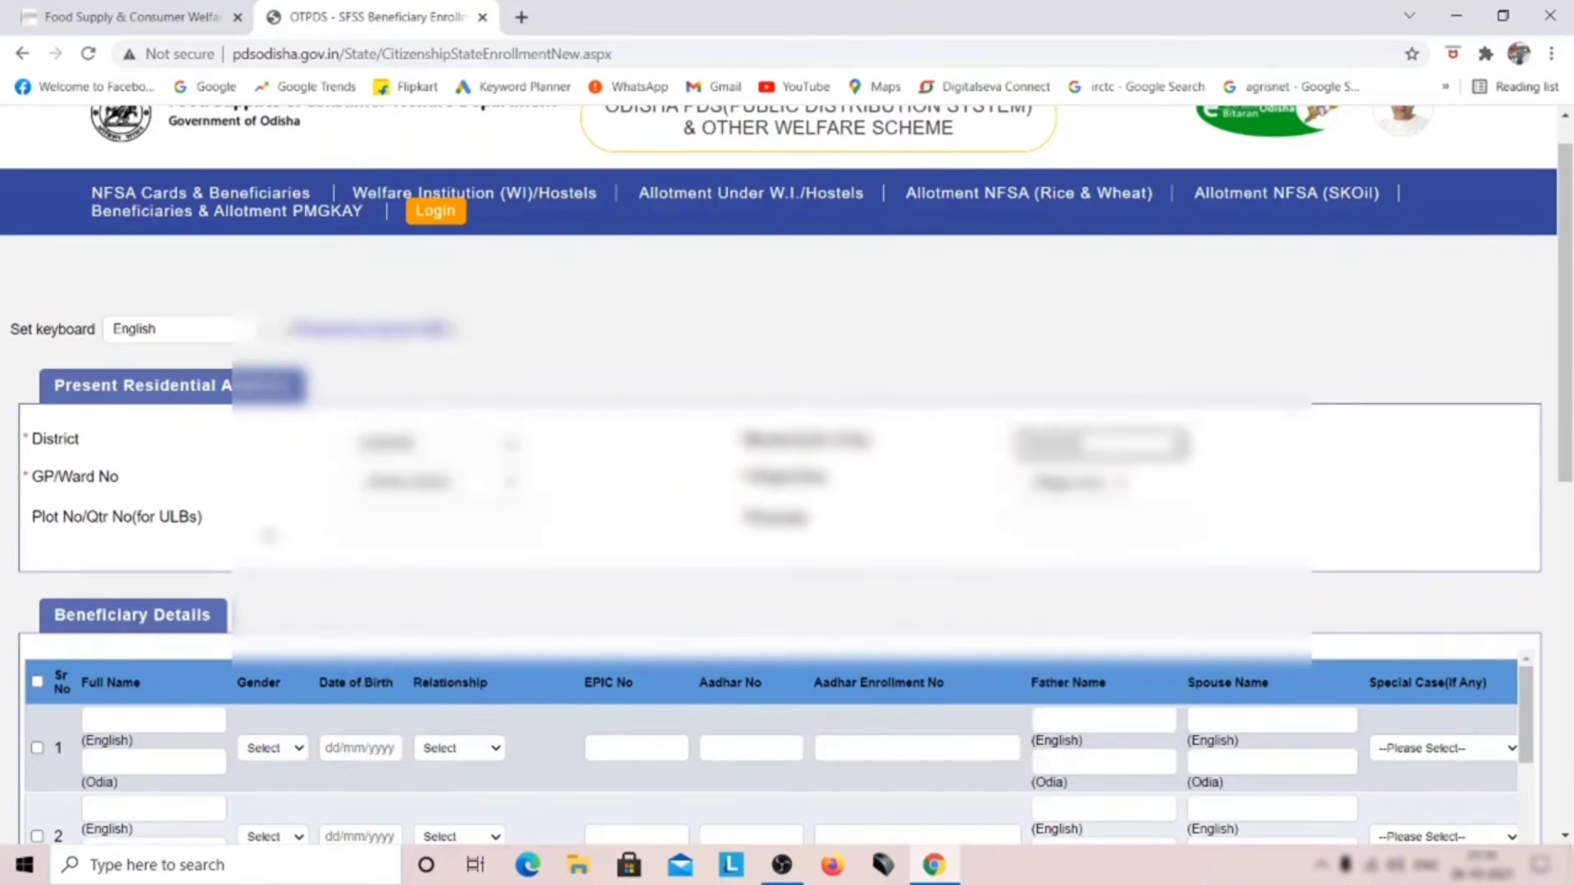
left_click(384, 490)
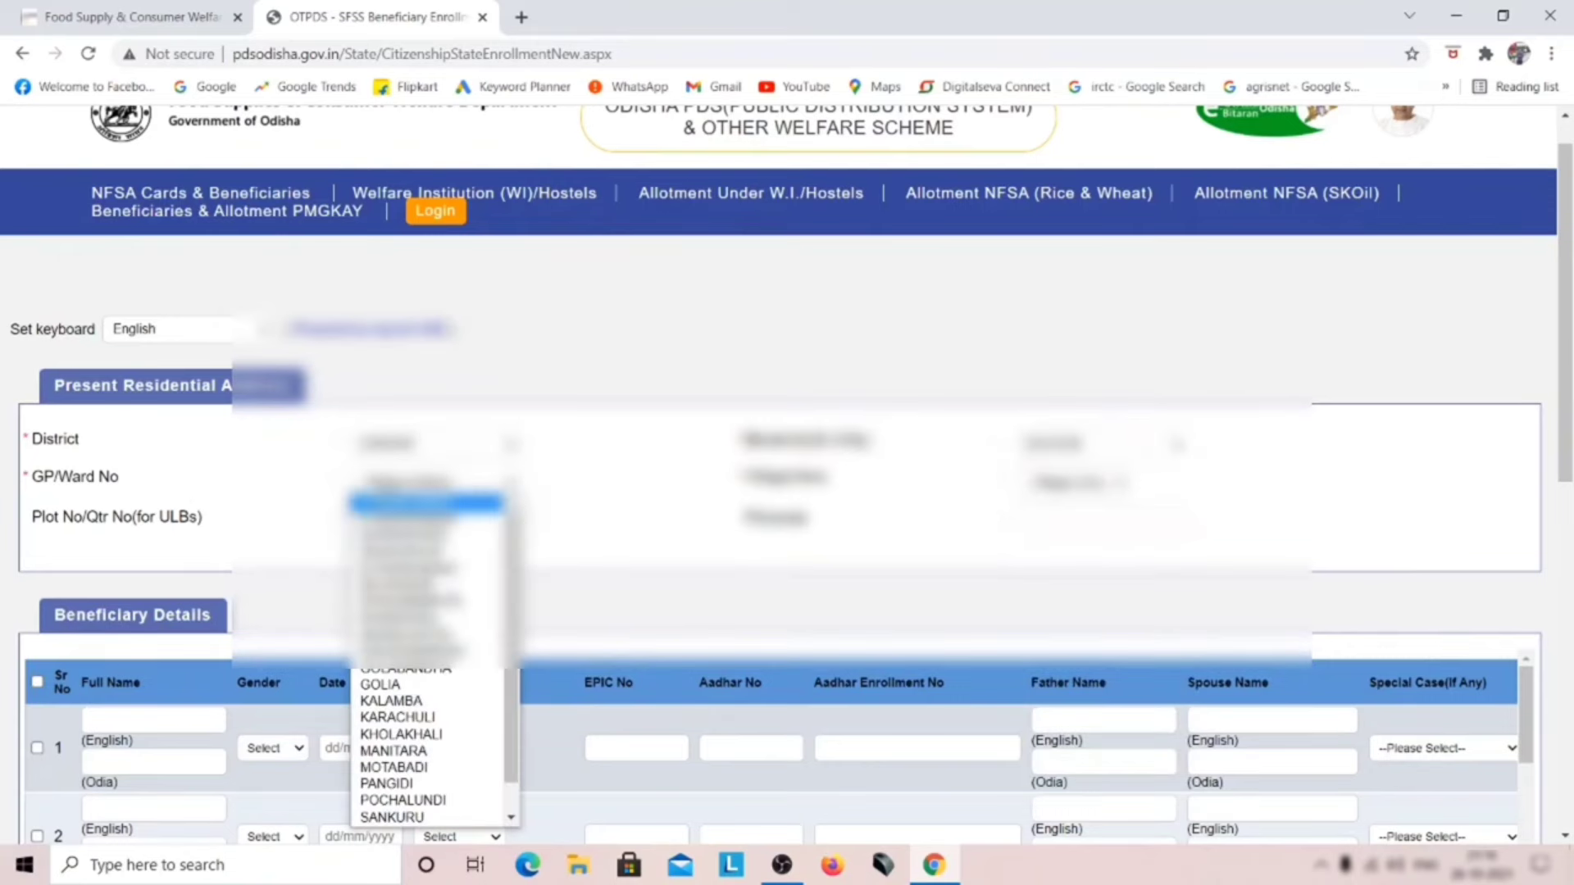
left_click(378, 751)
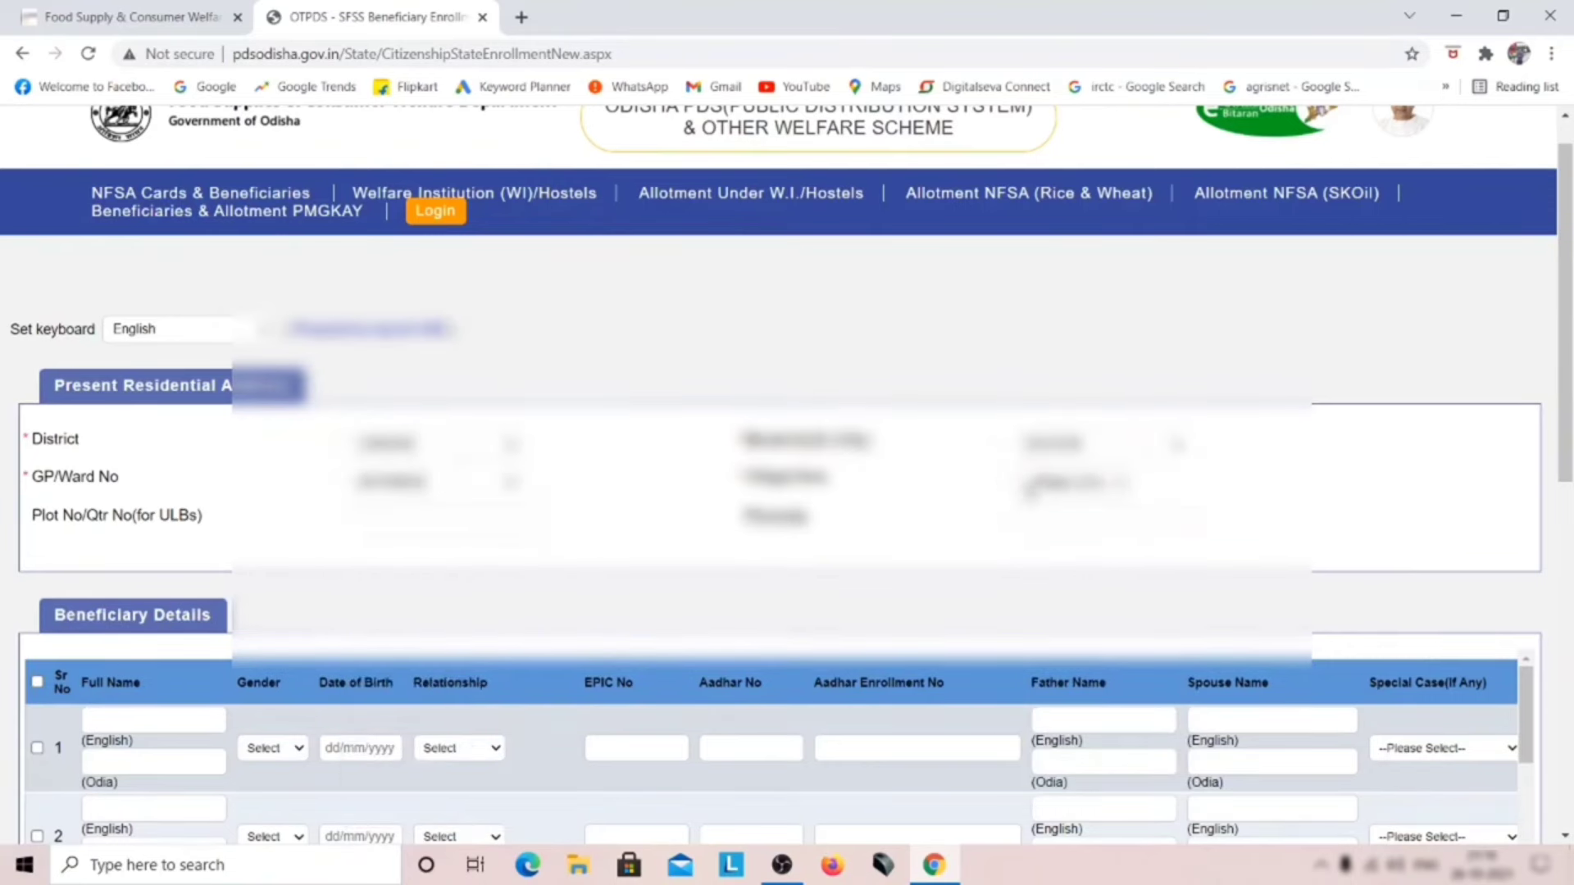
left_click(1037, 485)
left_click(1072, 502)
scroll(175, 421, "down", 1)
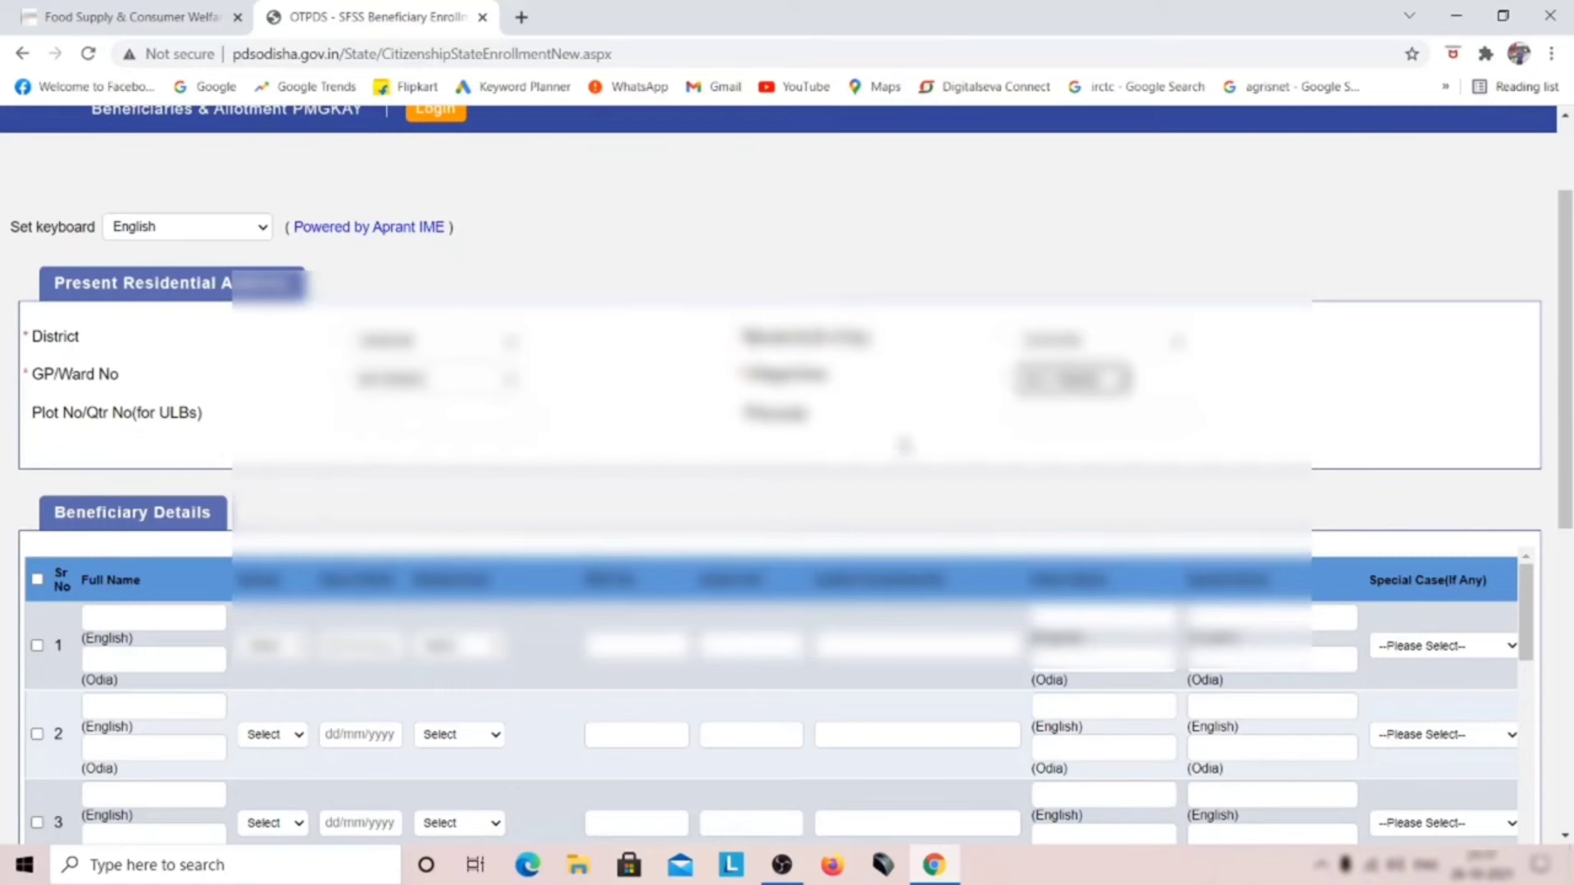
Step: Enter pincode 761118 and move down to the Beneficiary Details table
left_click(1041, 420)
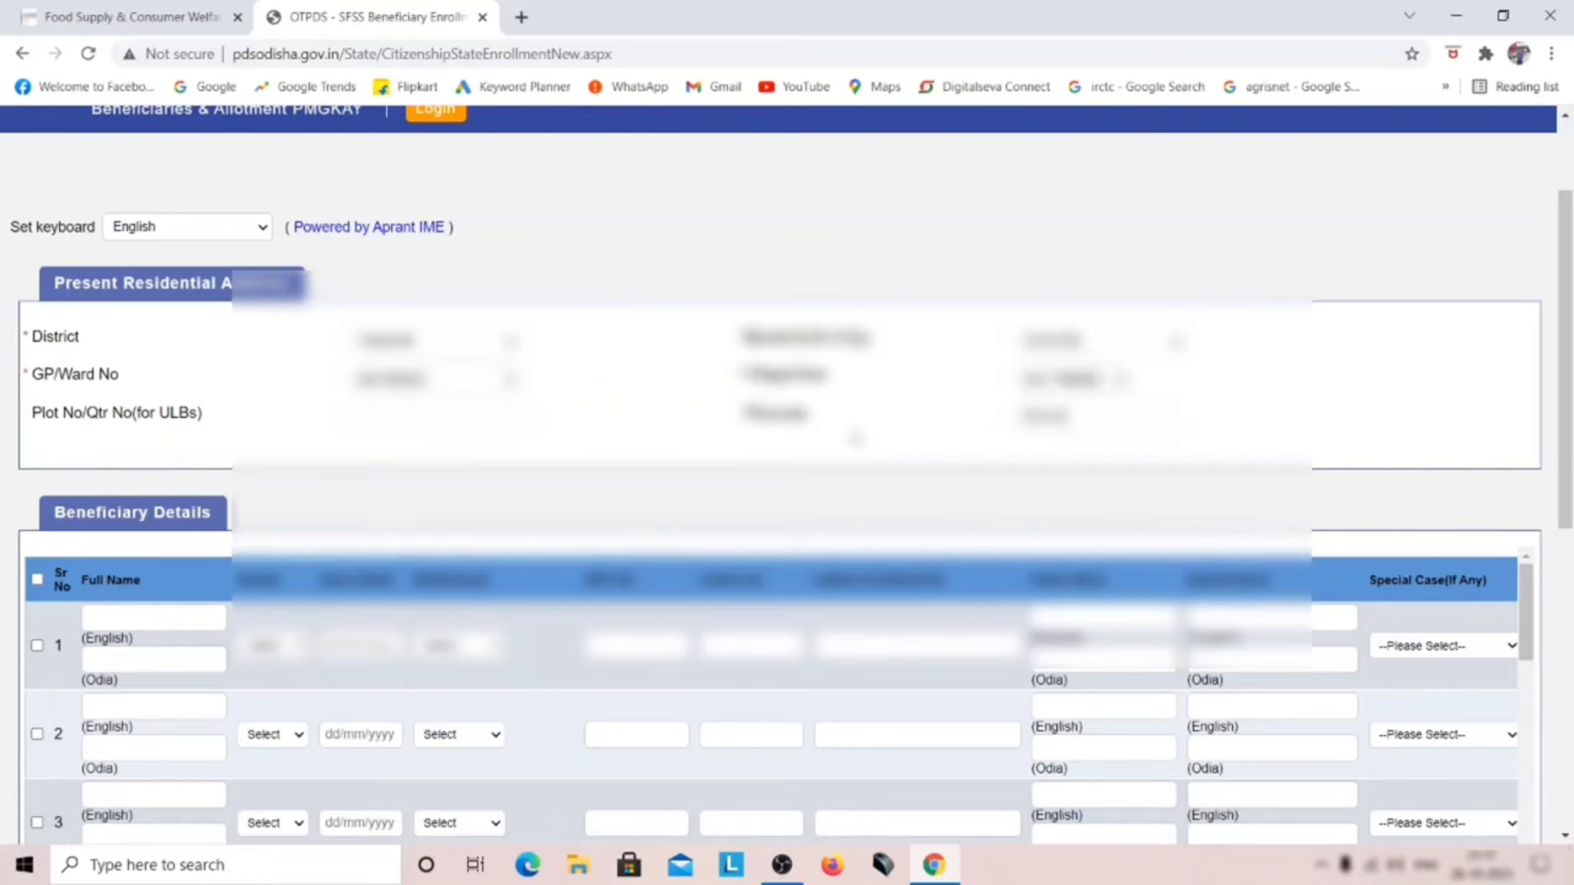
scroll(199, 317, "down", 4)
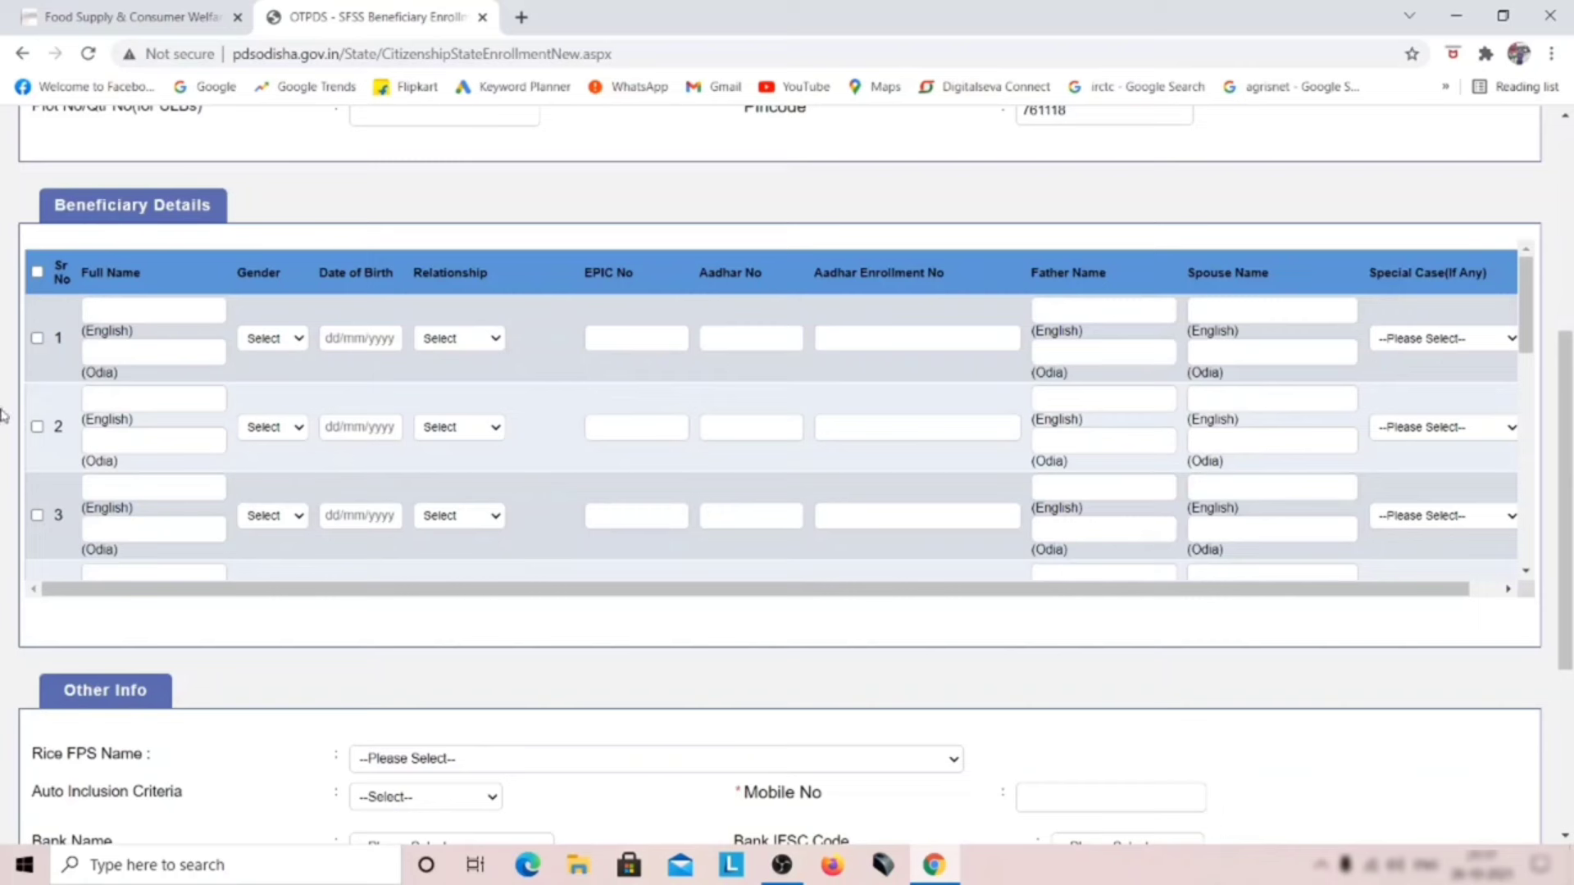
Step: Tick the select-all and three member row checkboxes, then enter row 1's English name
left_click(39, 276)
left_click(38, 339)
left_click(38, 428)
left_click(38, 515)
scroll(41, 508, "down", 2)
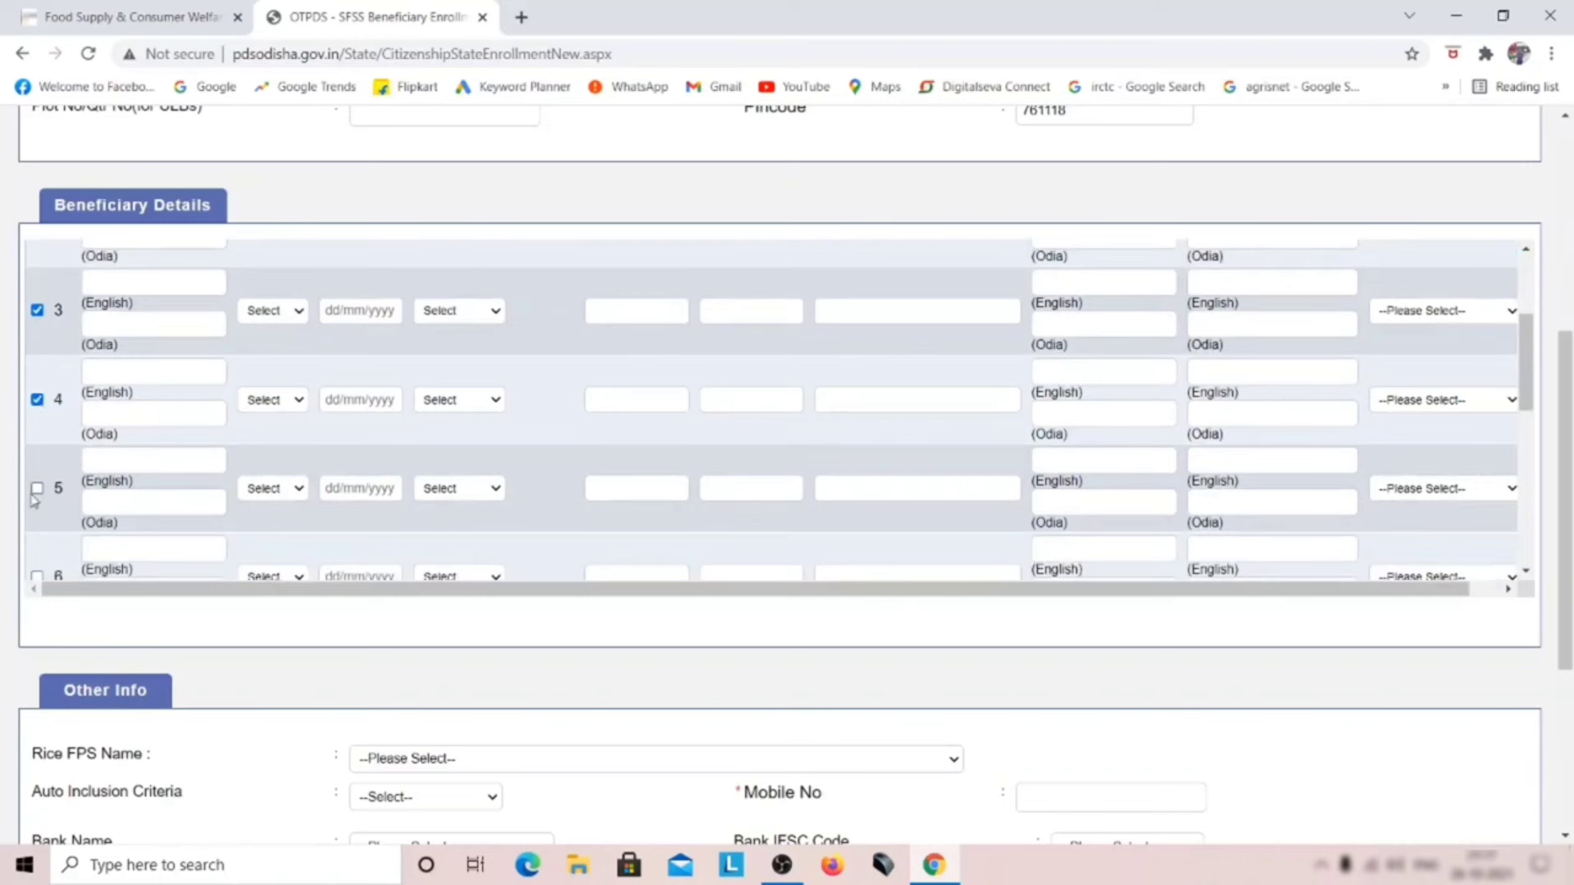
scroll(121, 433, "up", 2)
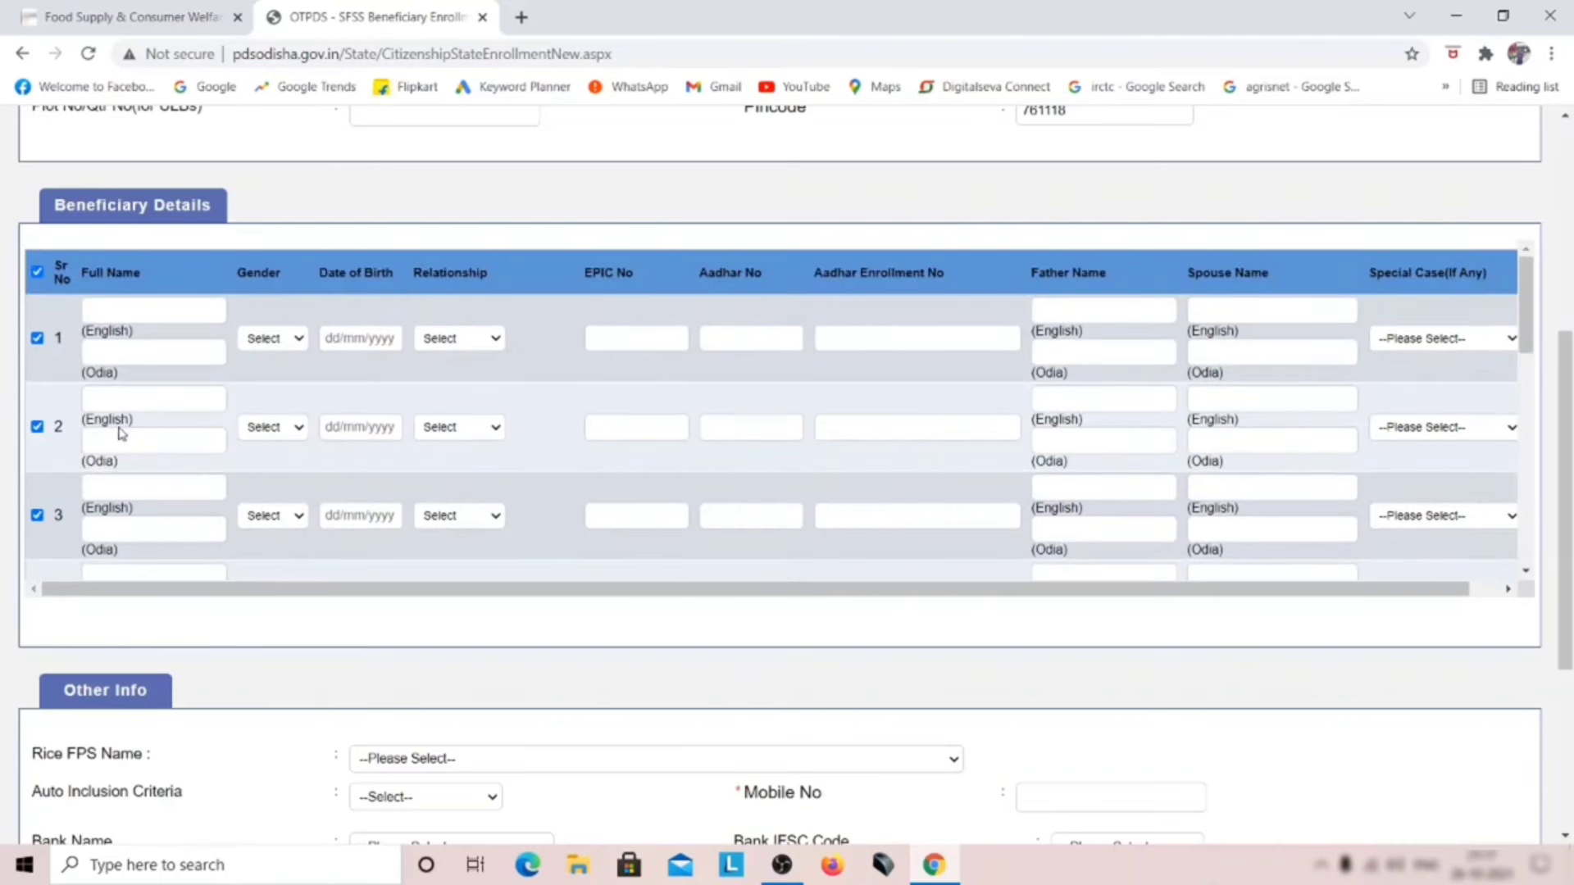
left_click(104, 312)
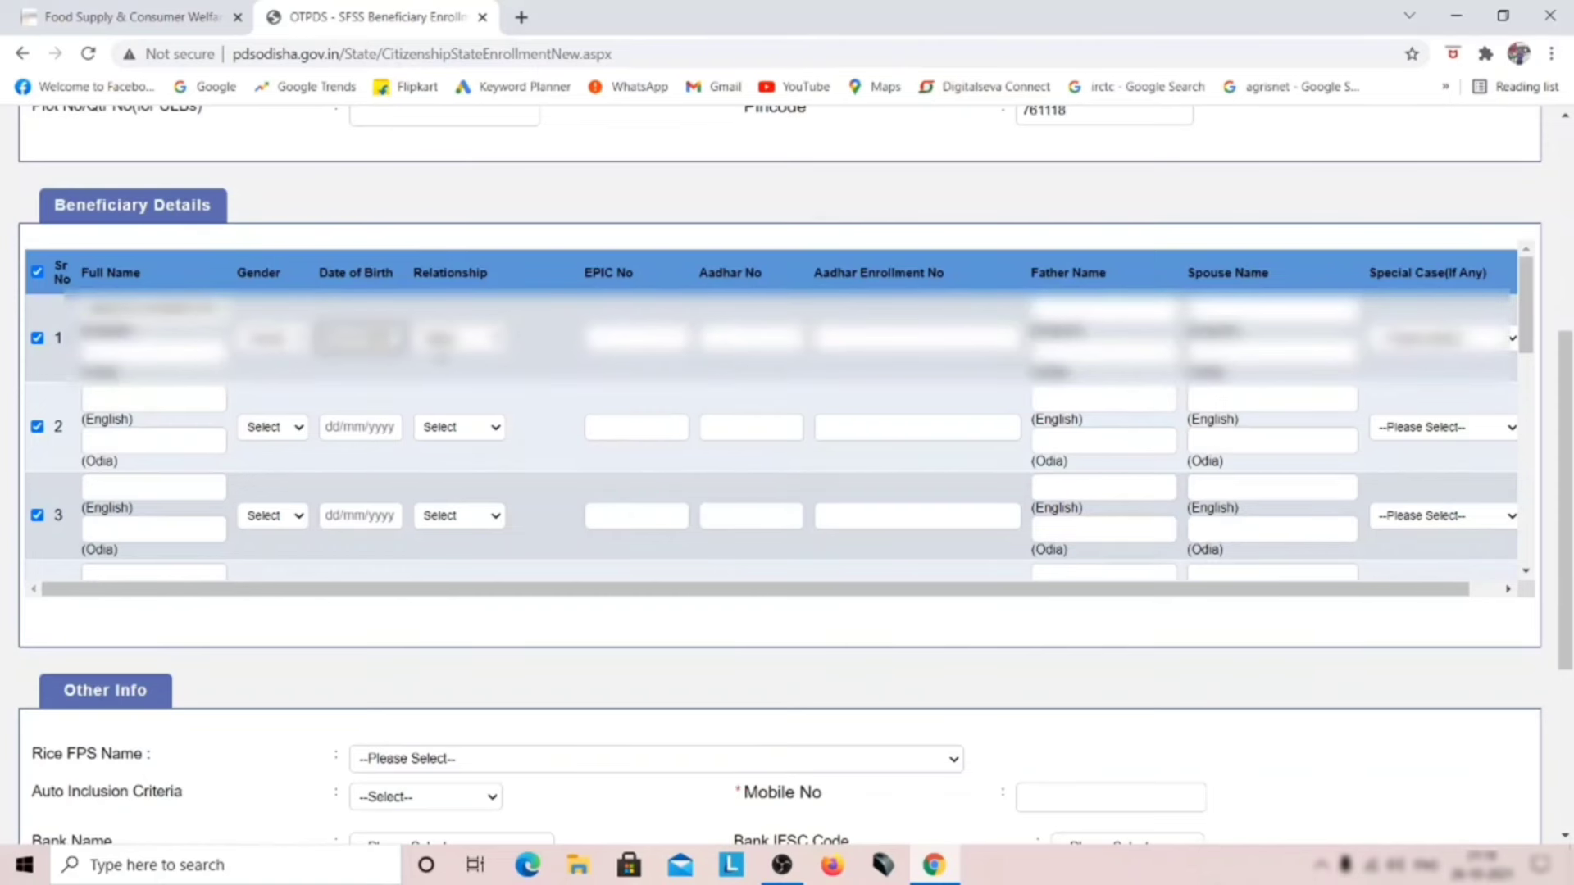
Step: Fill member 1's relationship, EPIC number, Aadhar number and special case, then open a new tab
left_click(459, 337)
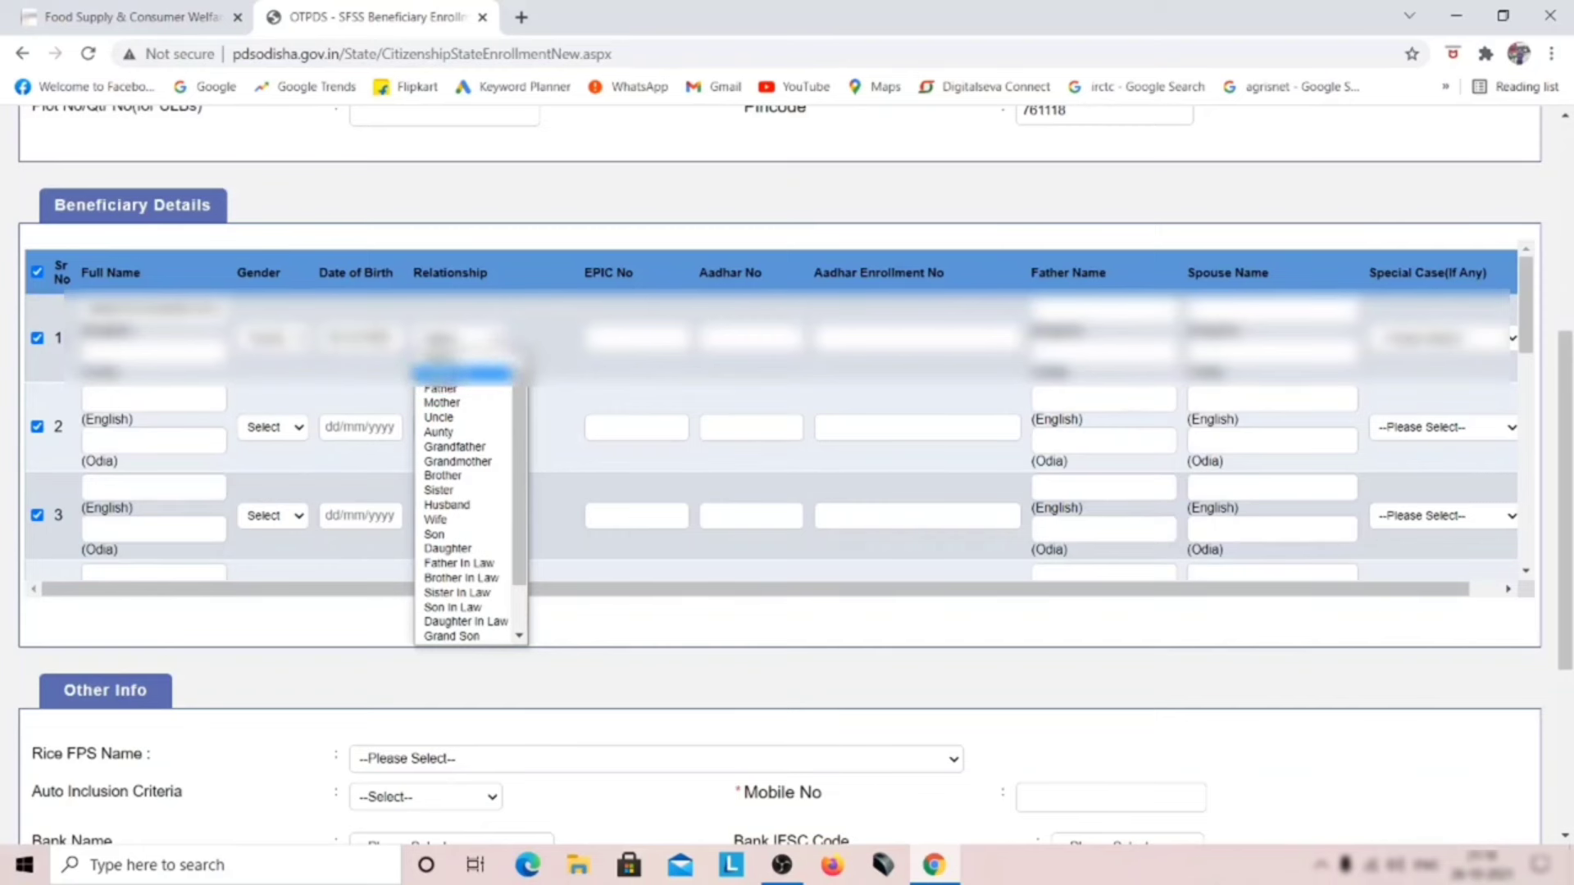
left_click(464, 374)
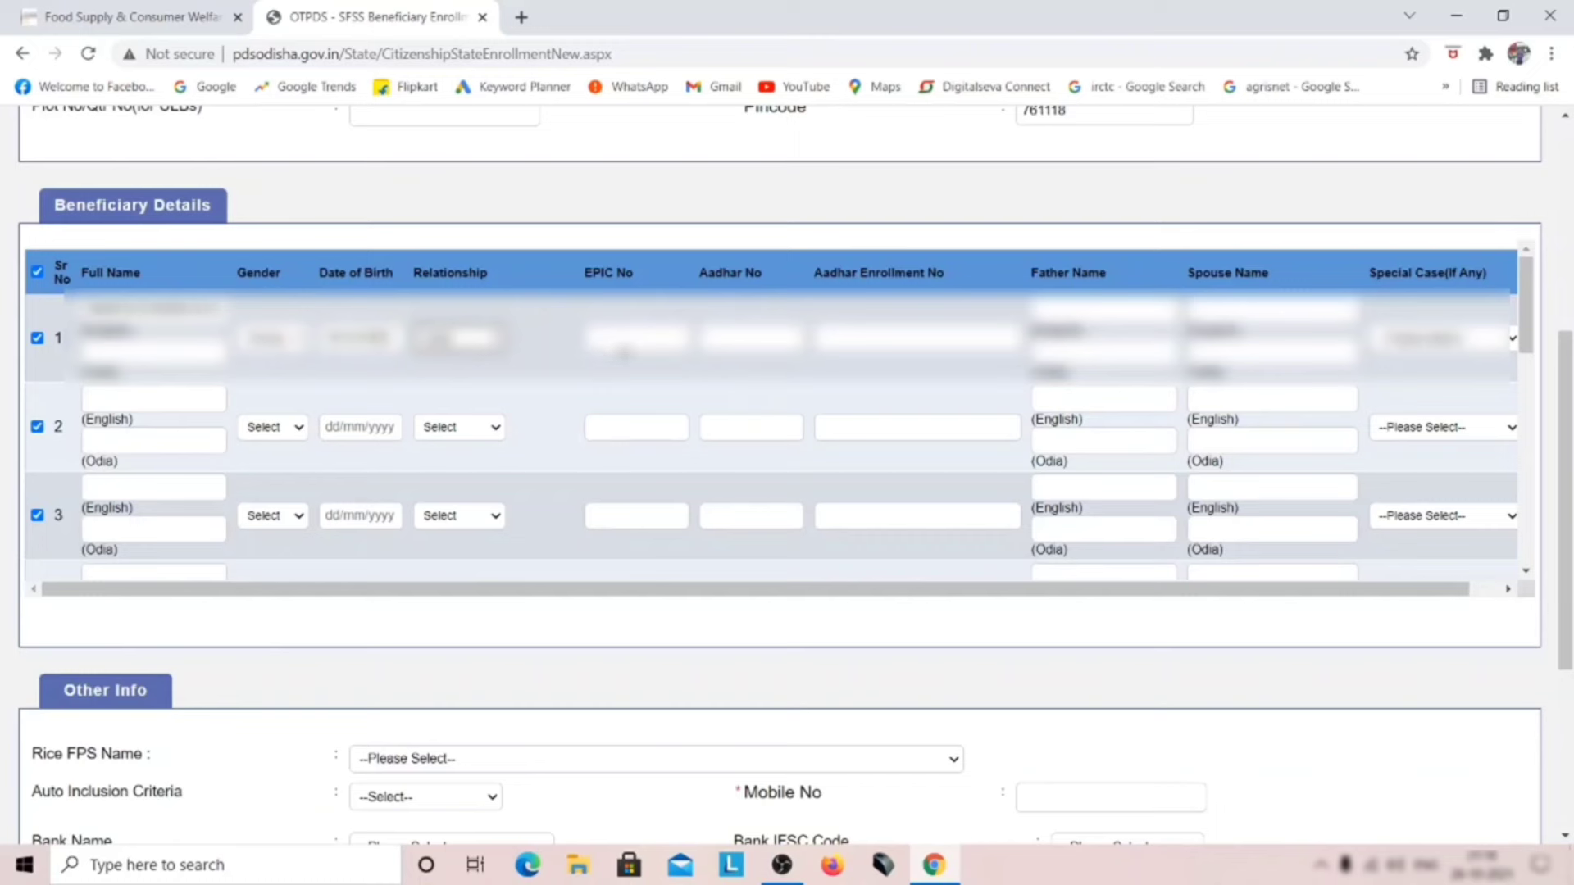
left_click(624, 351)
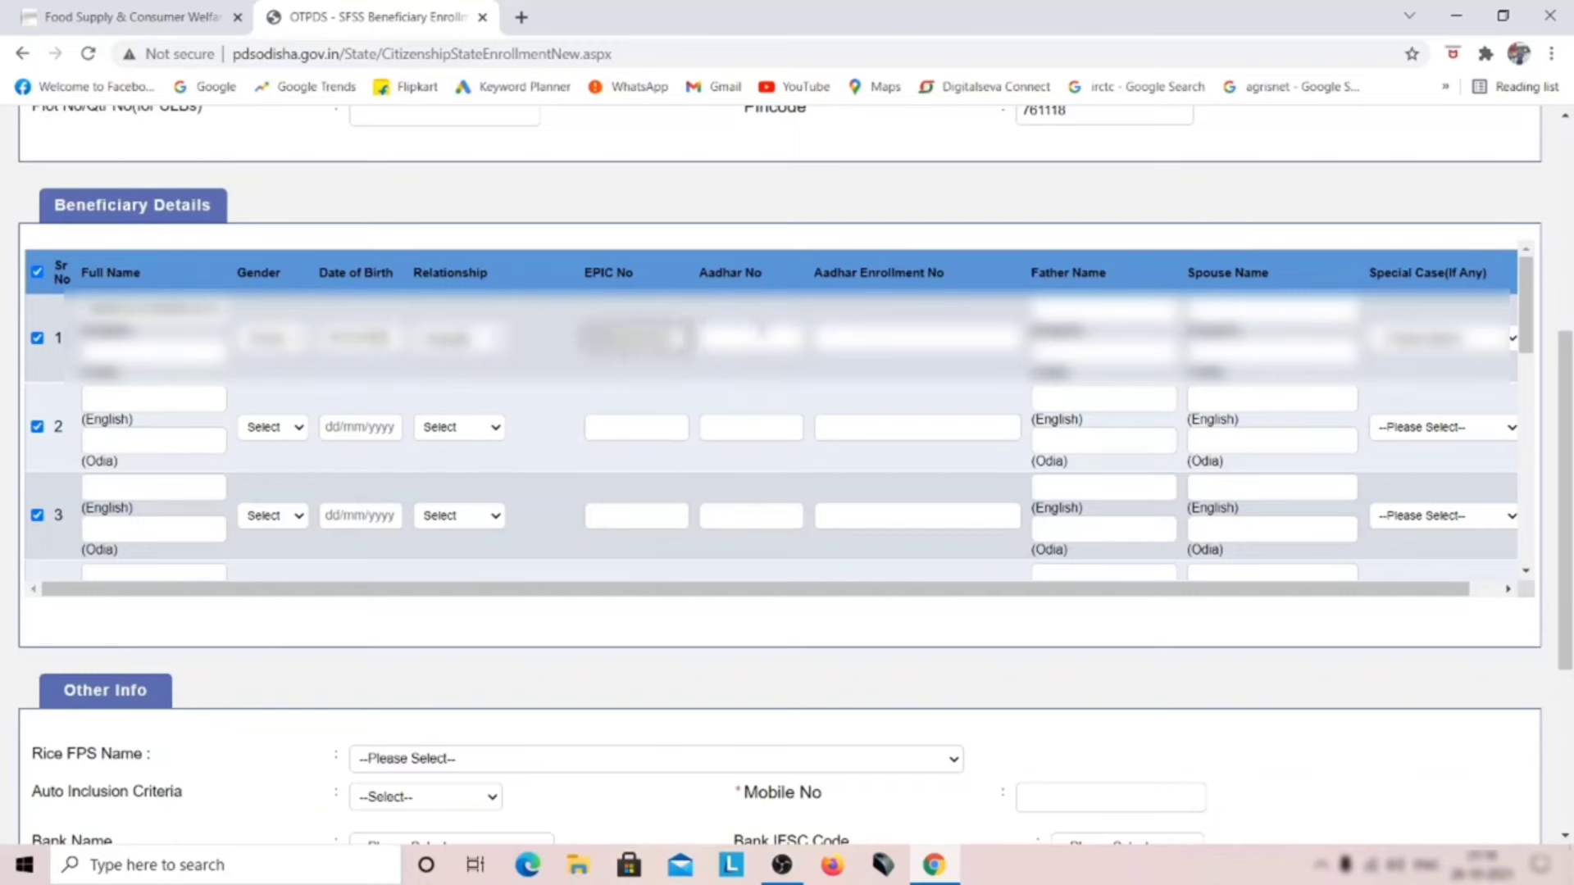
left_click(726, 347)
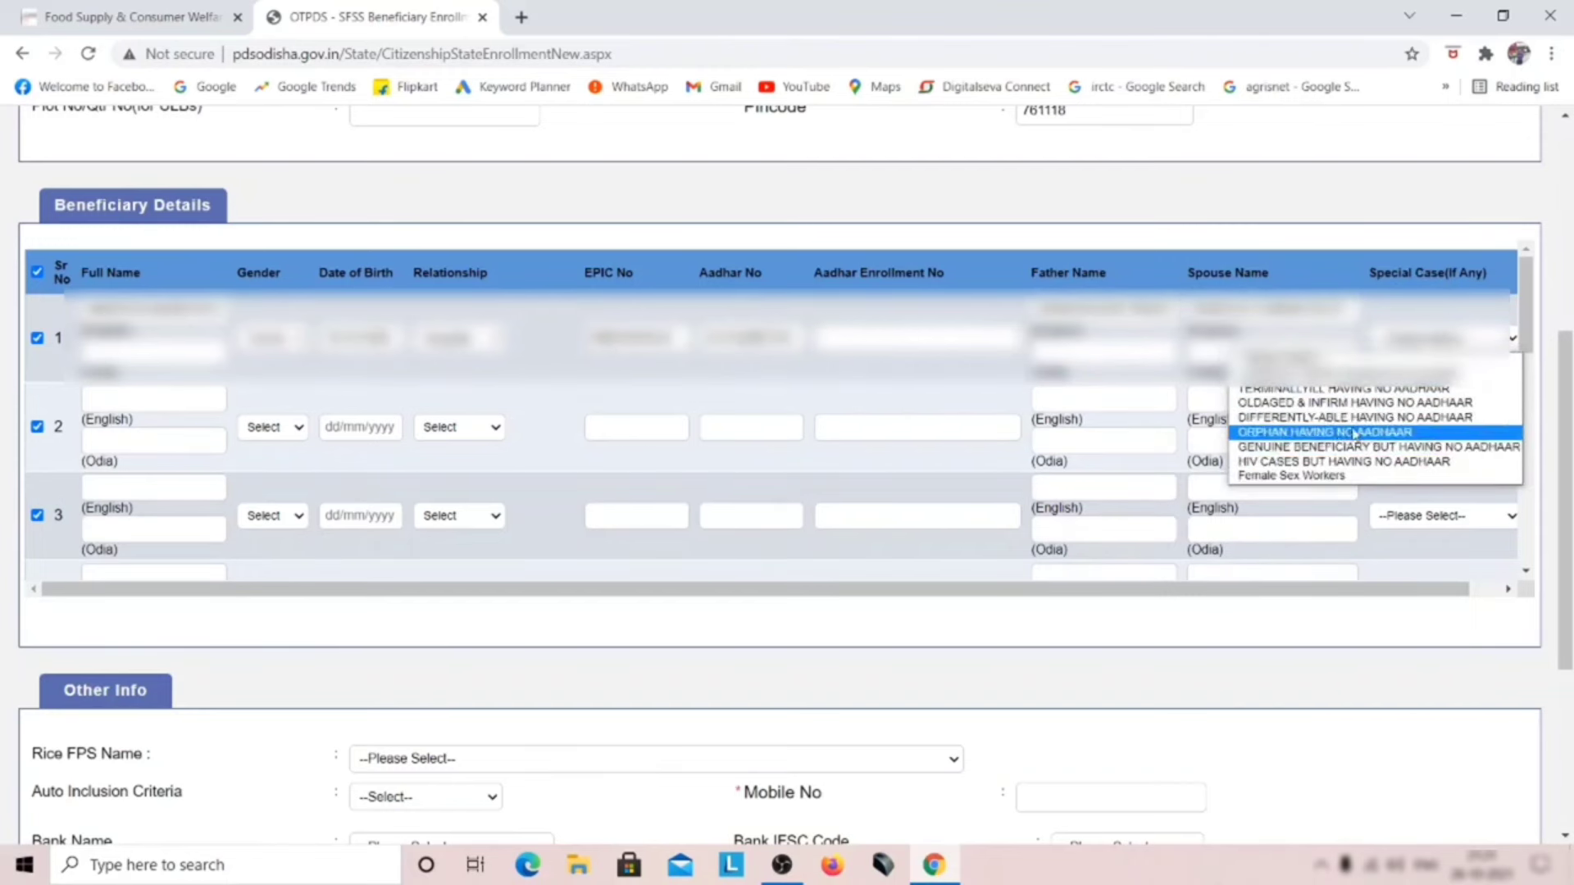
left_click(1406, 447)
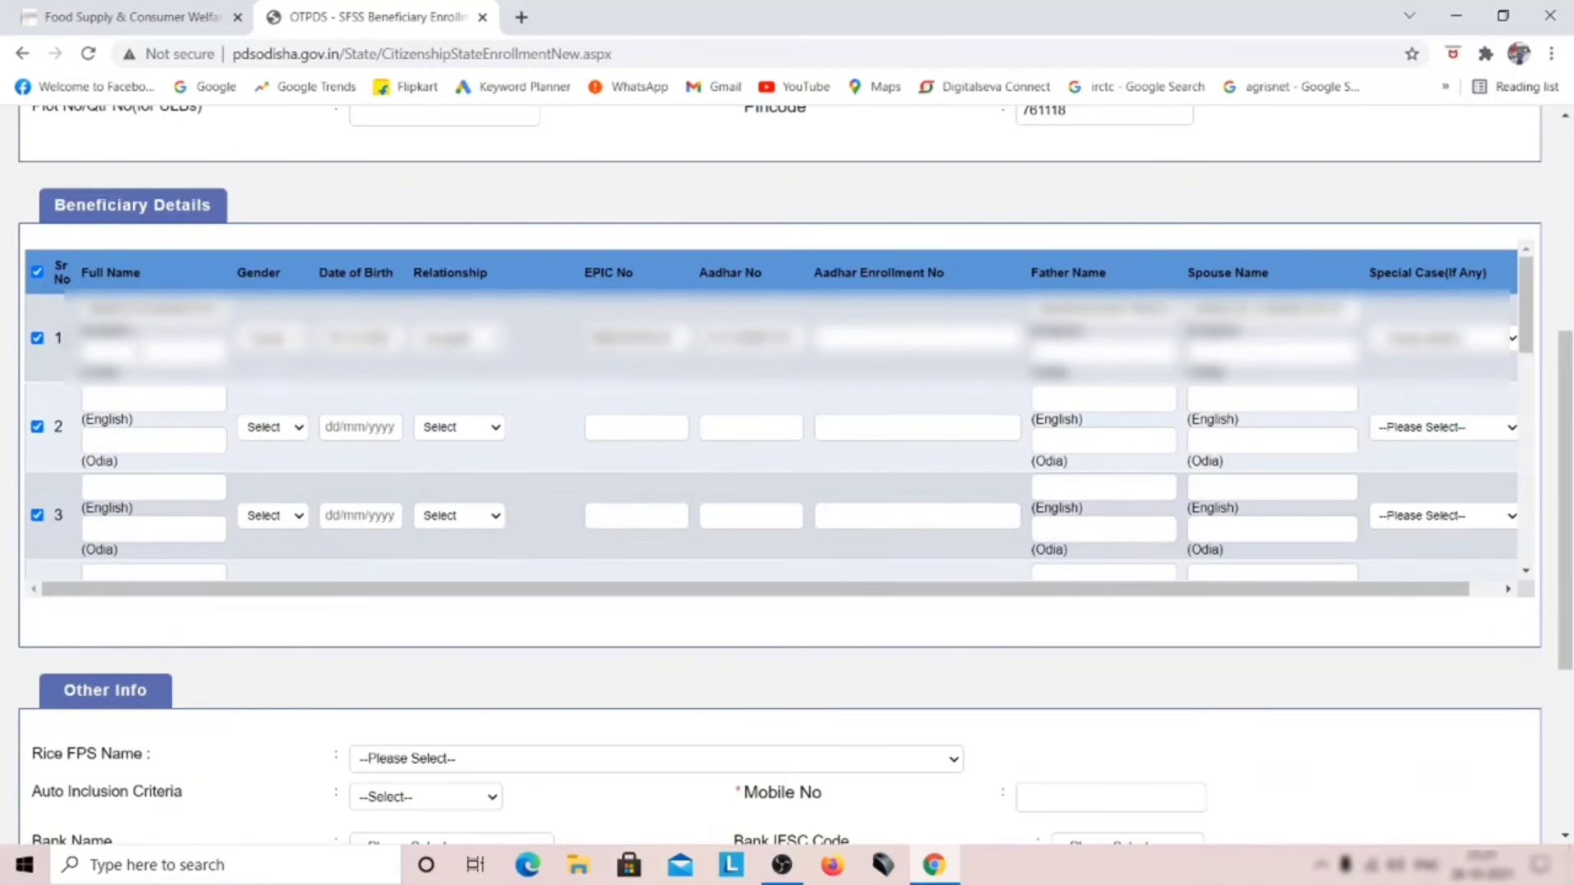
left_click(521, 16)
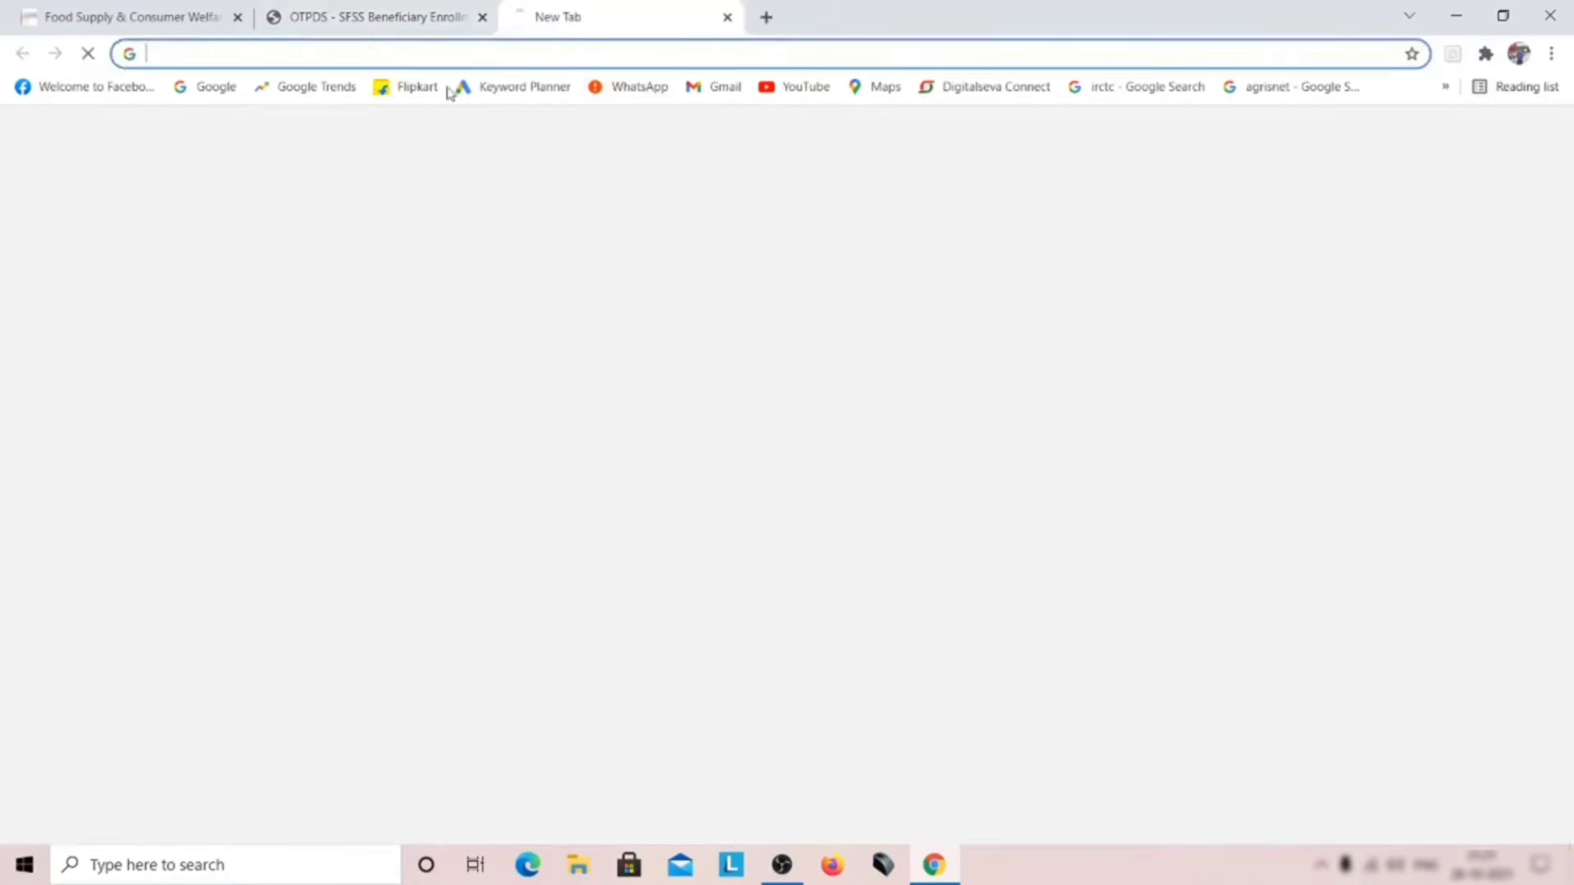
Step: Open Google Input Tools' online trial with Odia as the typing language
left_click(232, 90)
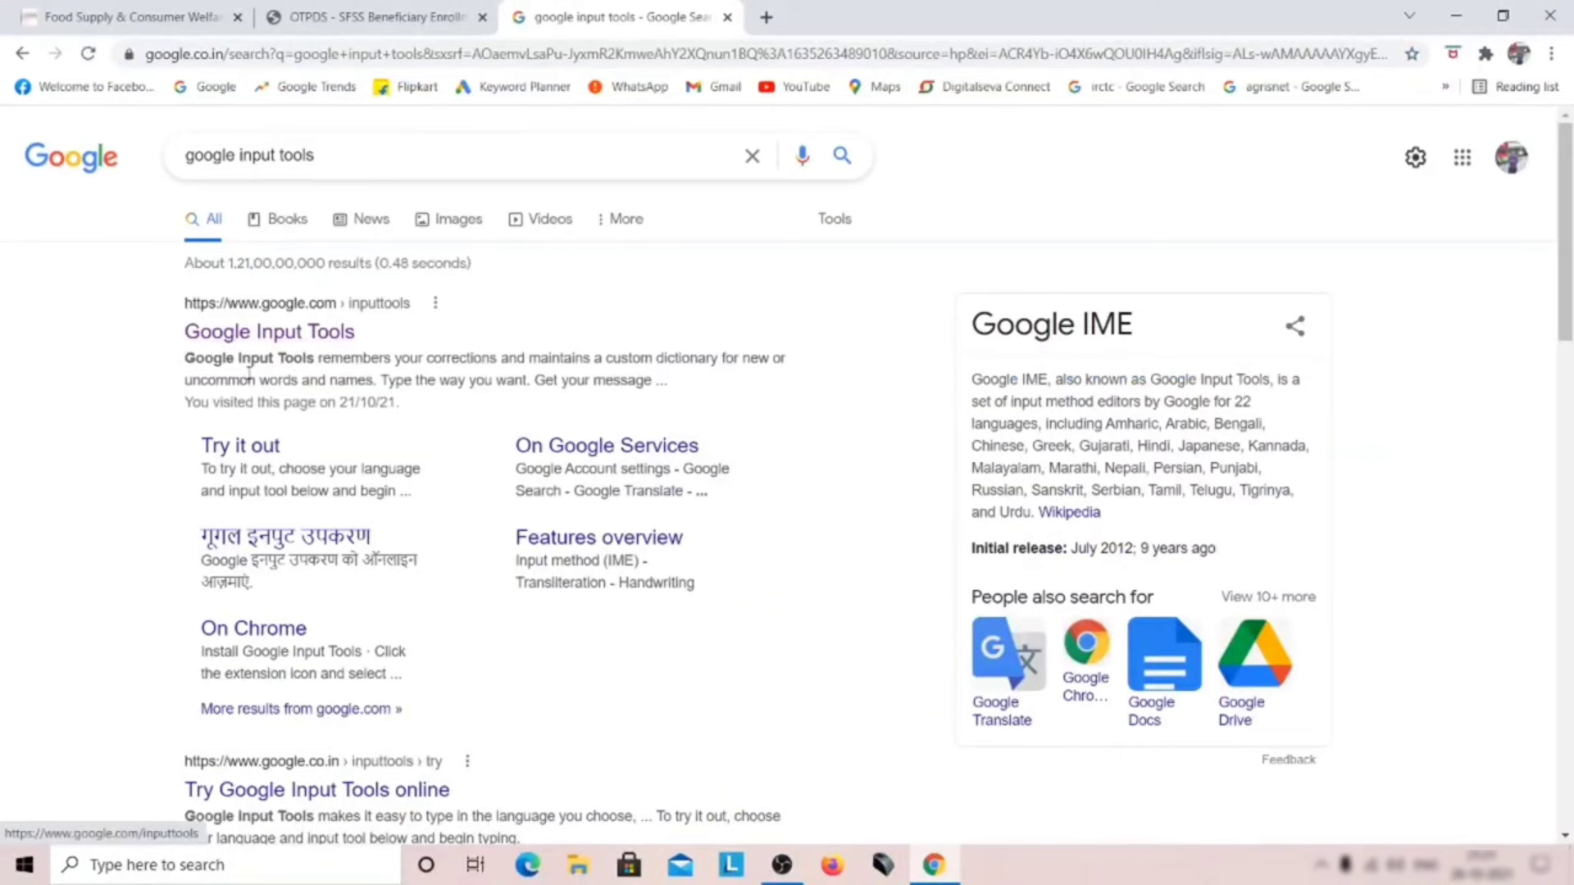
left_click(288, 336)
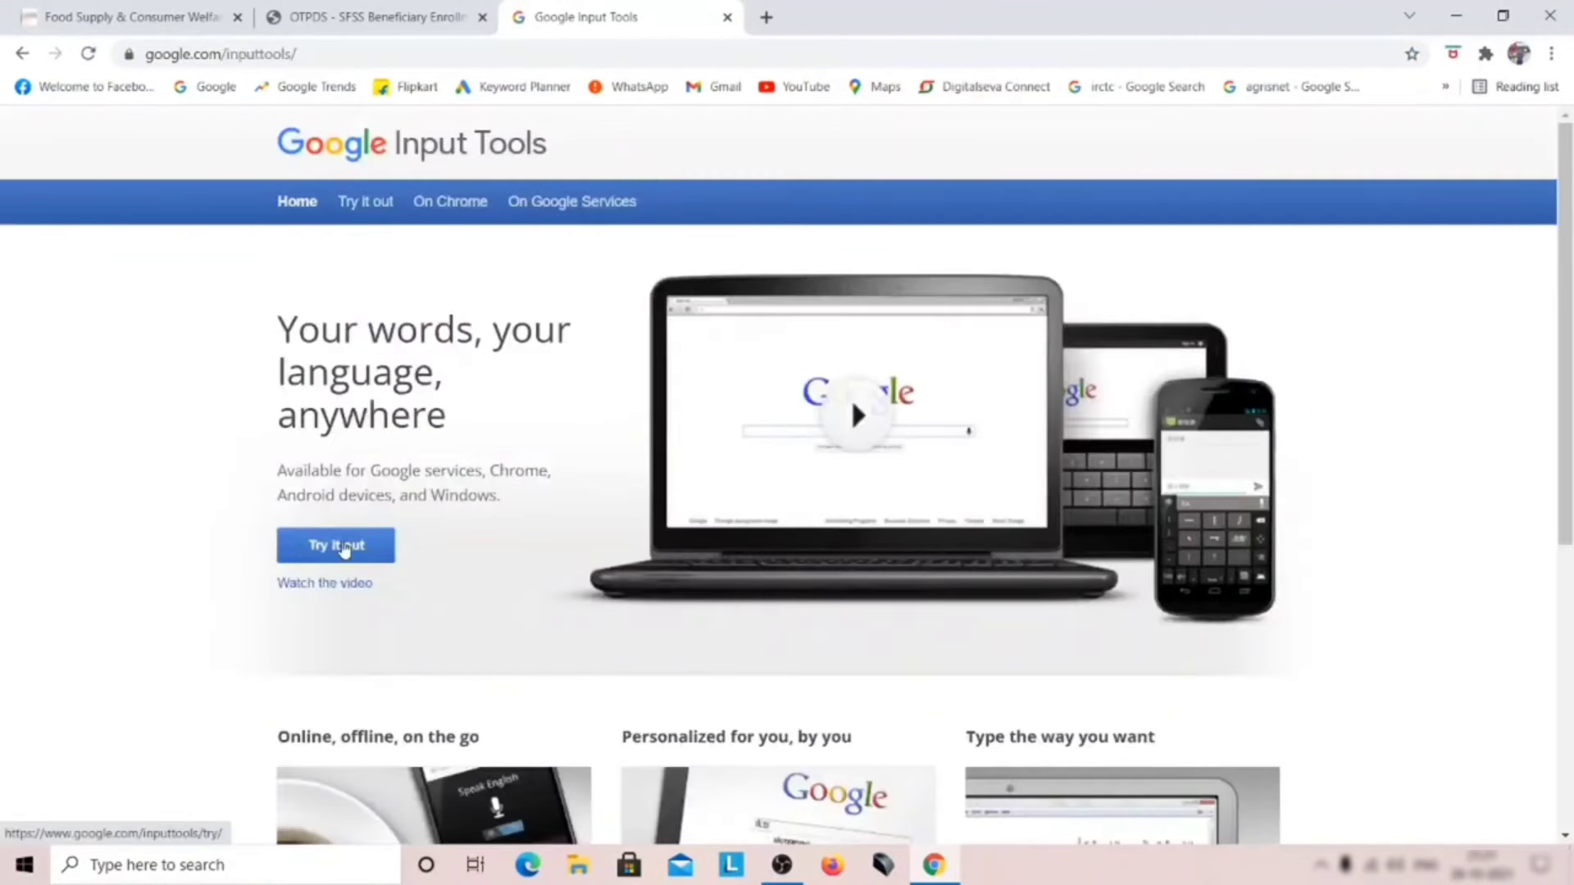
left_click(342, 549)
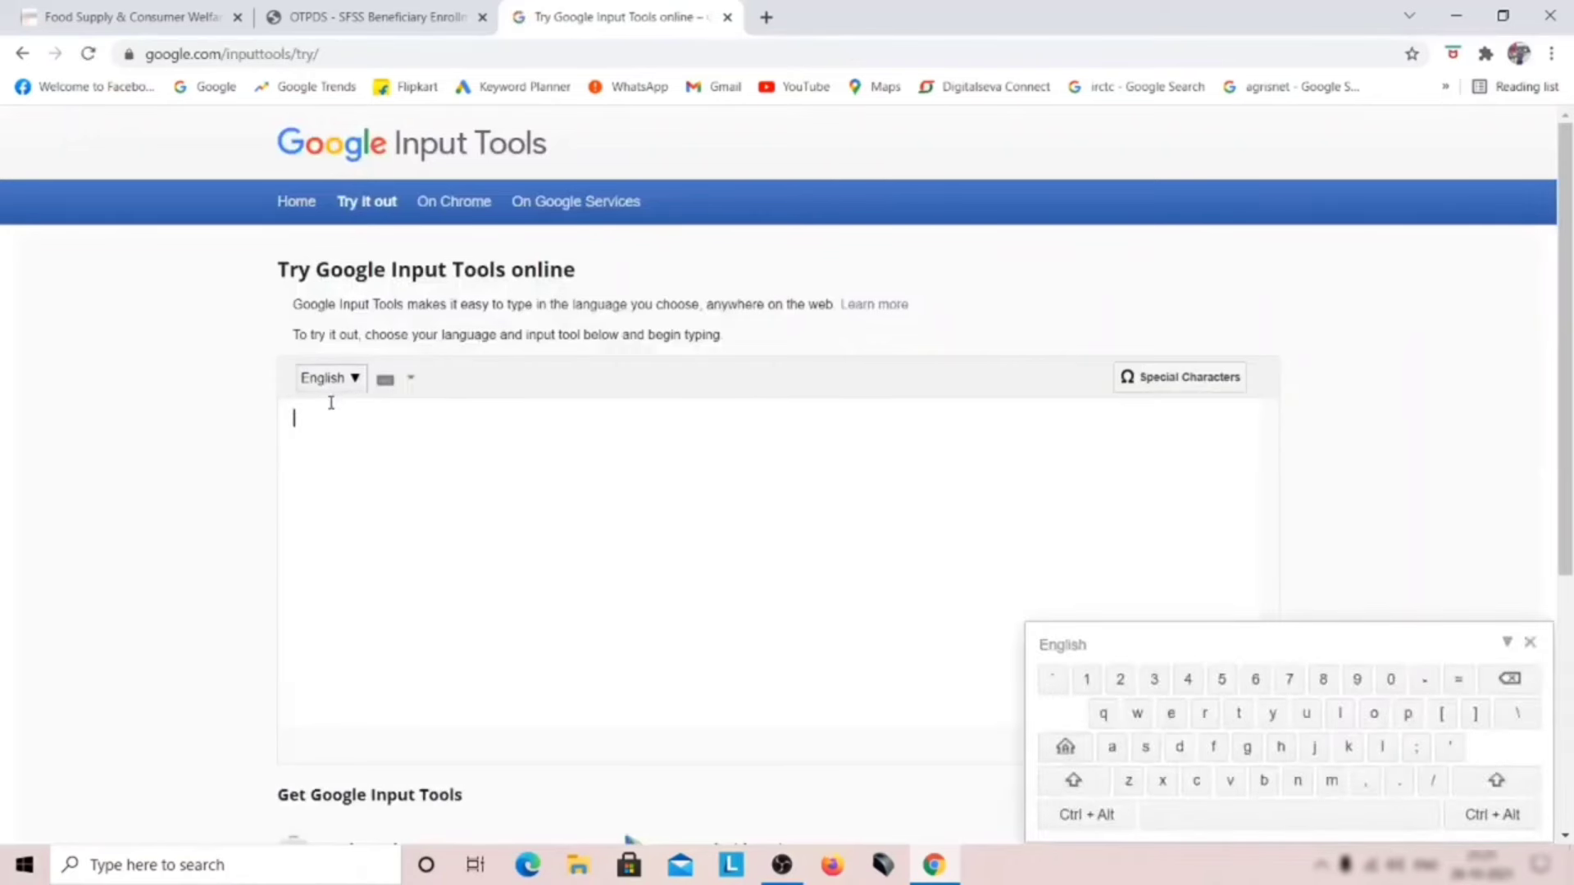
left_click(333, 385)
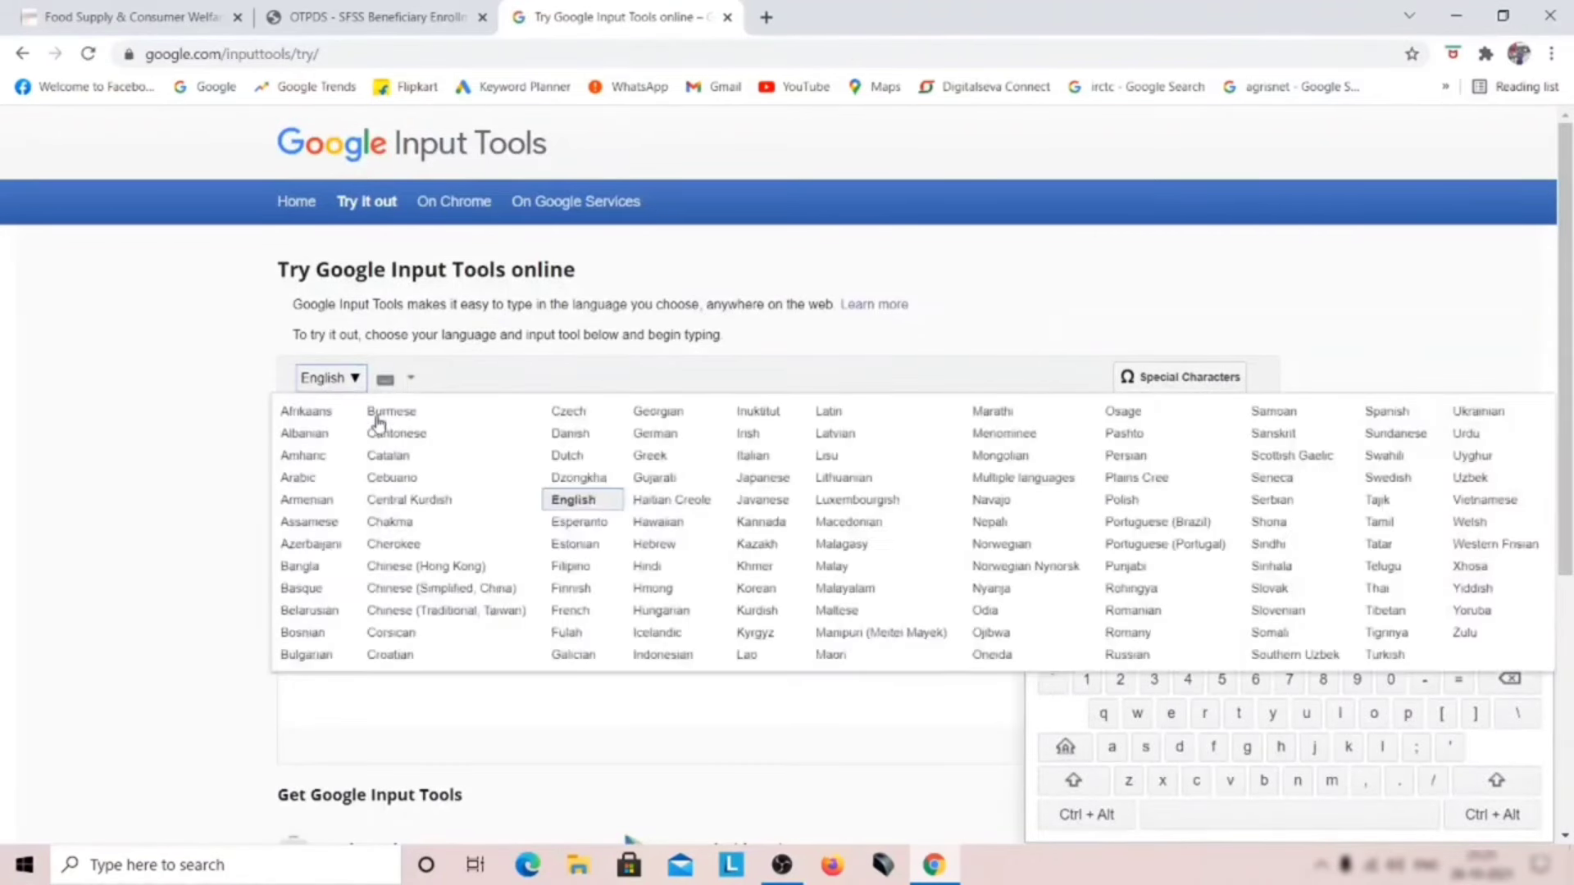
left_click(987, 610)
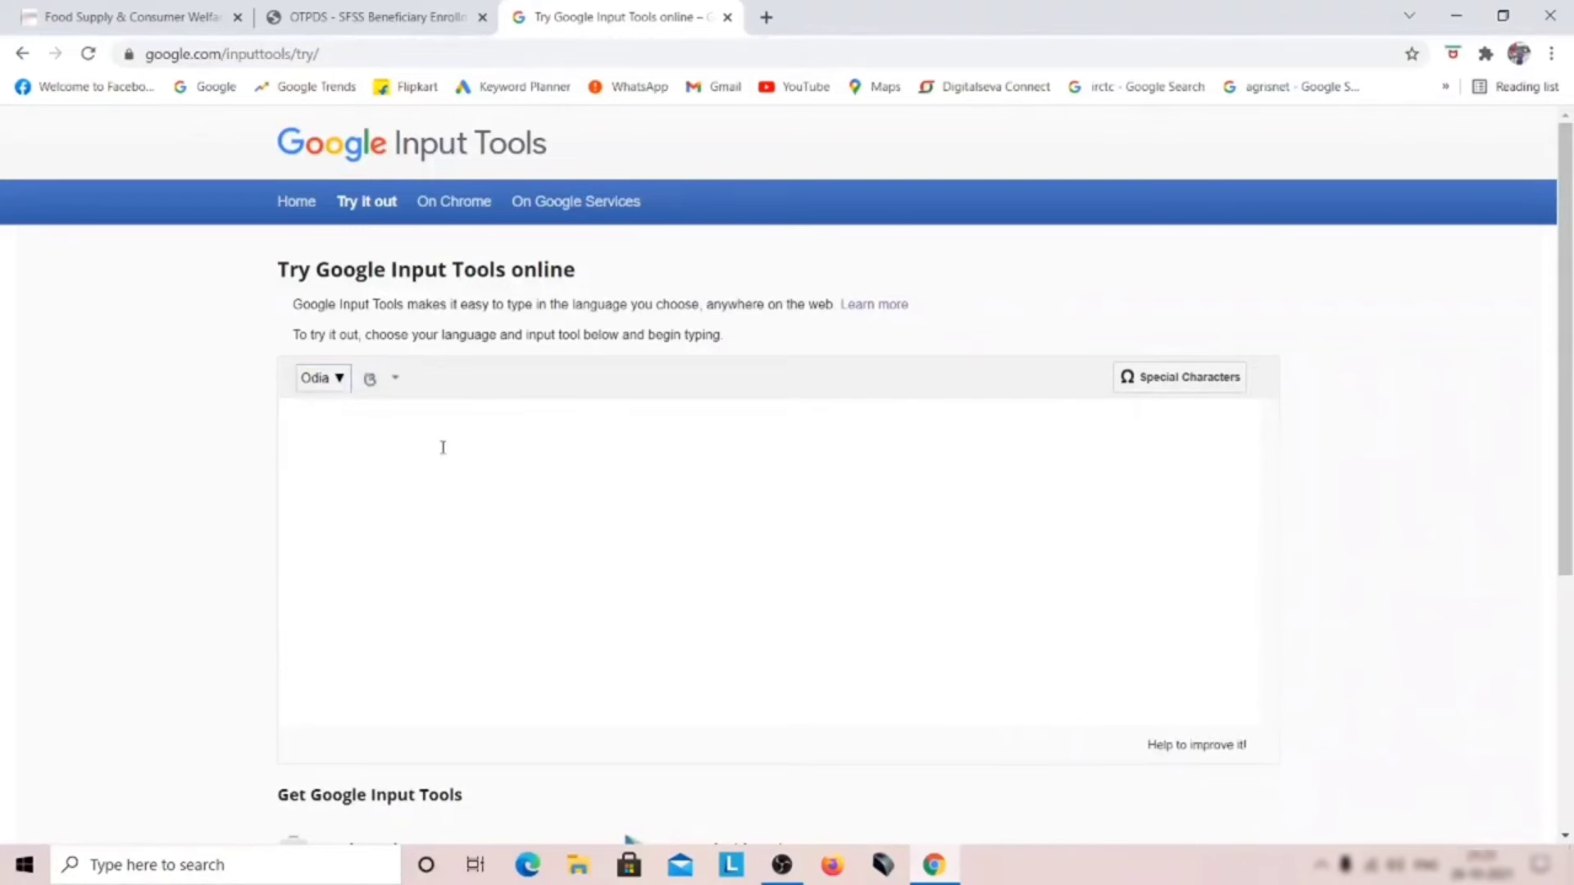
Step: Type the member's name, copy its Odia rendering, and return to the enrollment form
left_click_drag(379, 421, 286, 419)
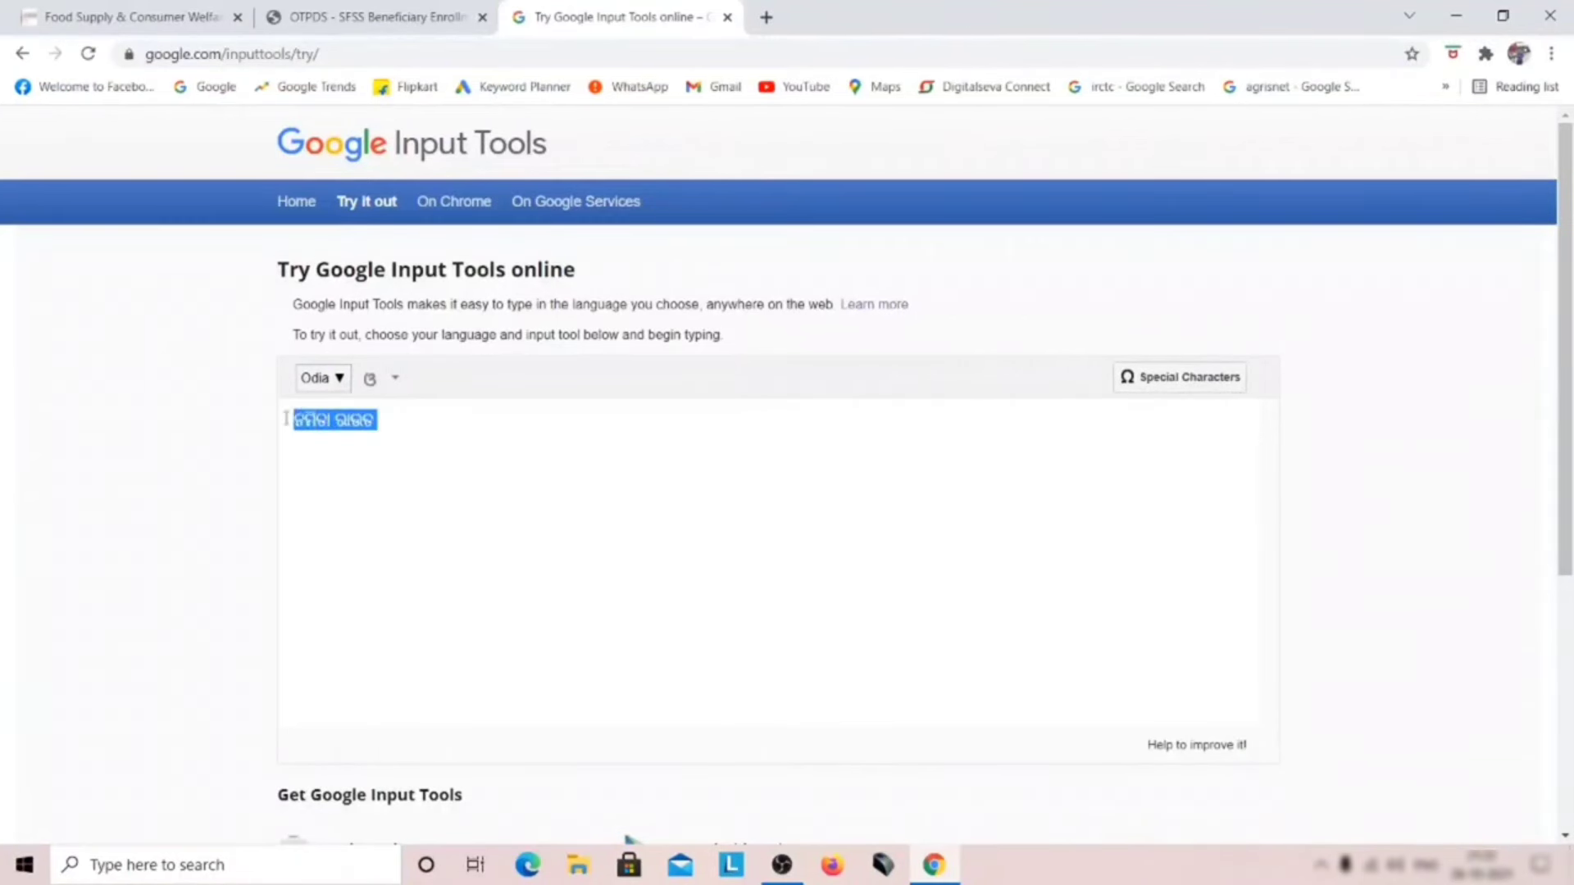
right_click(310, 411)
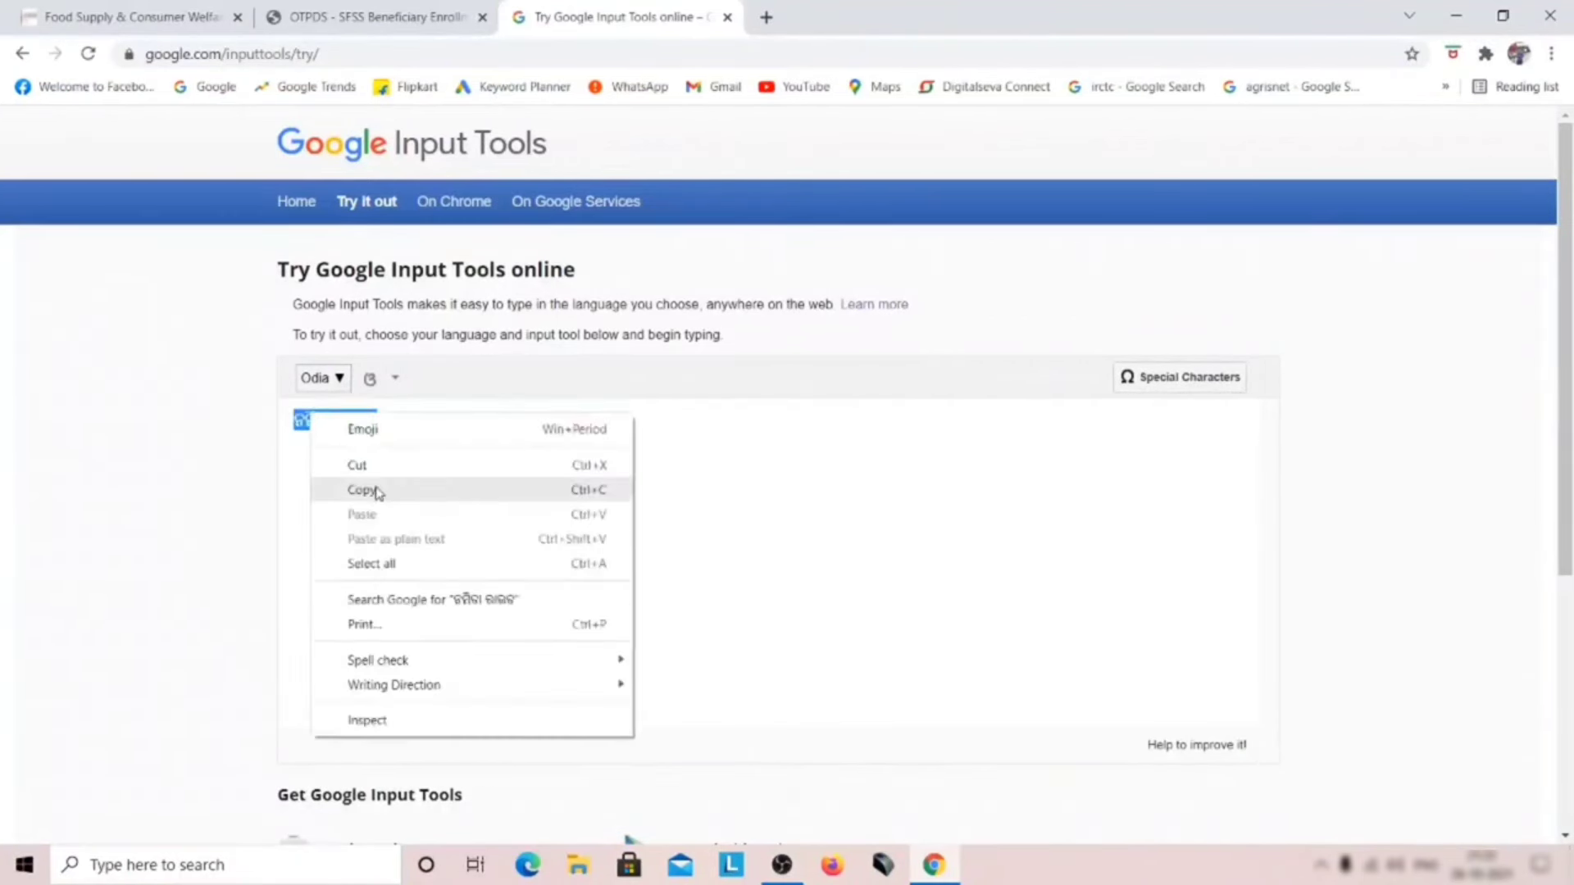
left_click(369, 490)
left_click(375, 16)
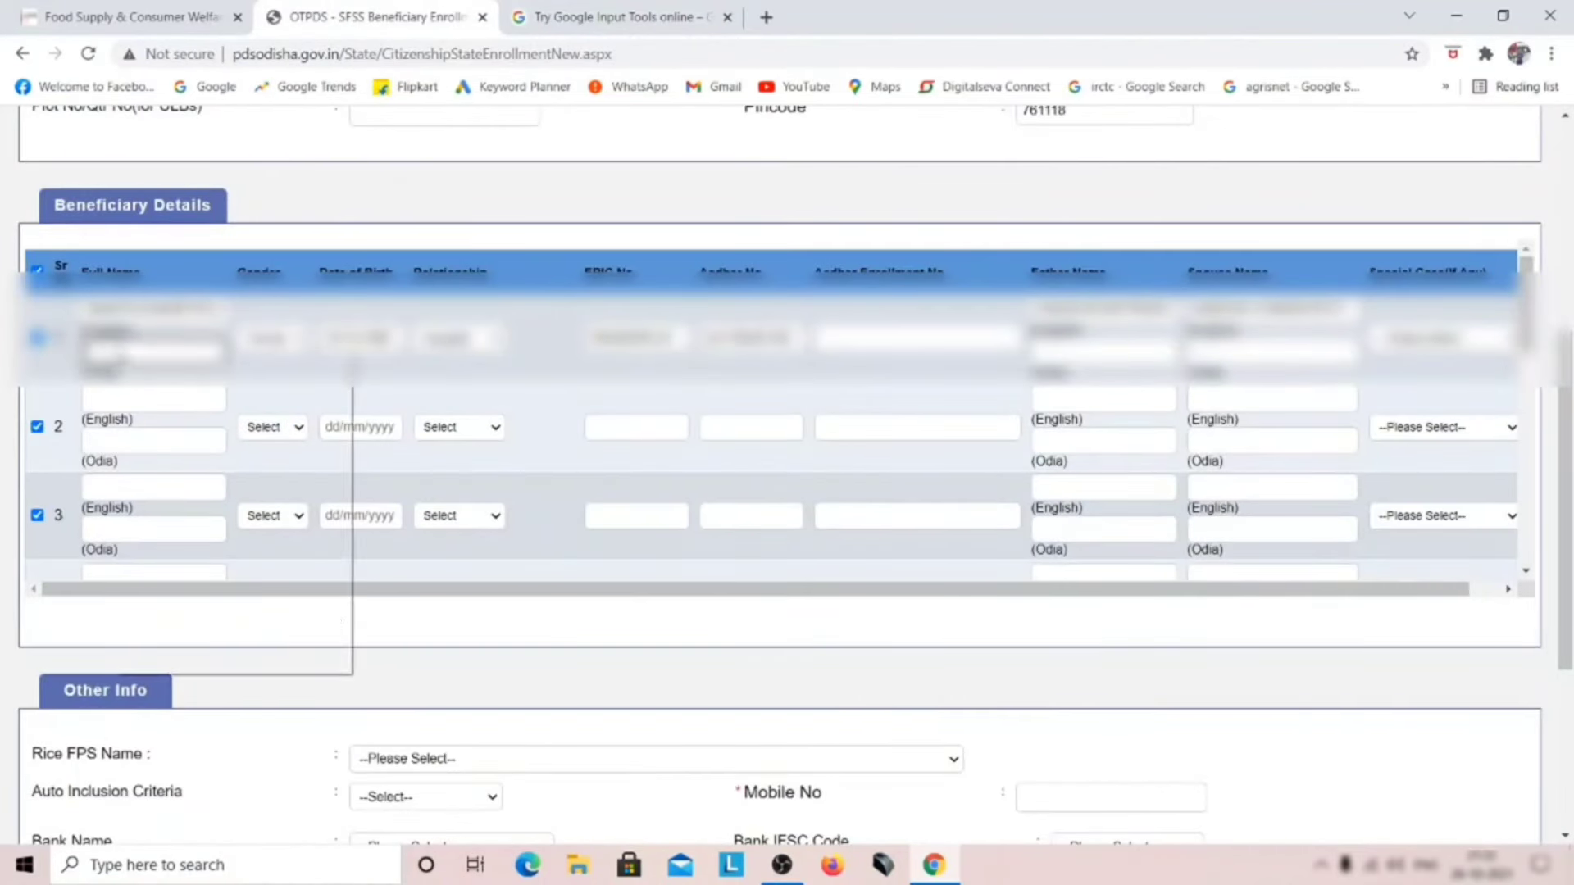
Step: Paste the Odia name into row 1, then open row 2's relationship choices
right_click(115, 352)
left_click(197, 512)
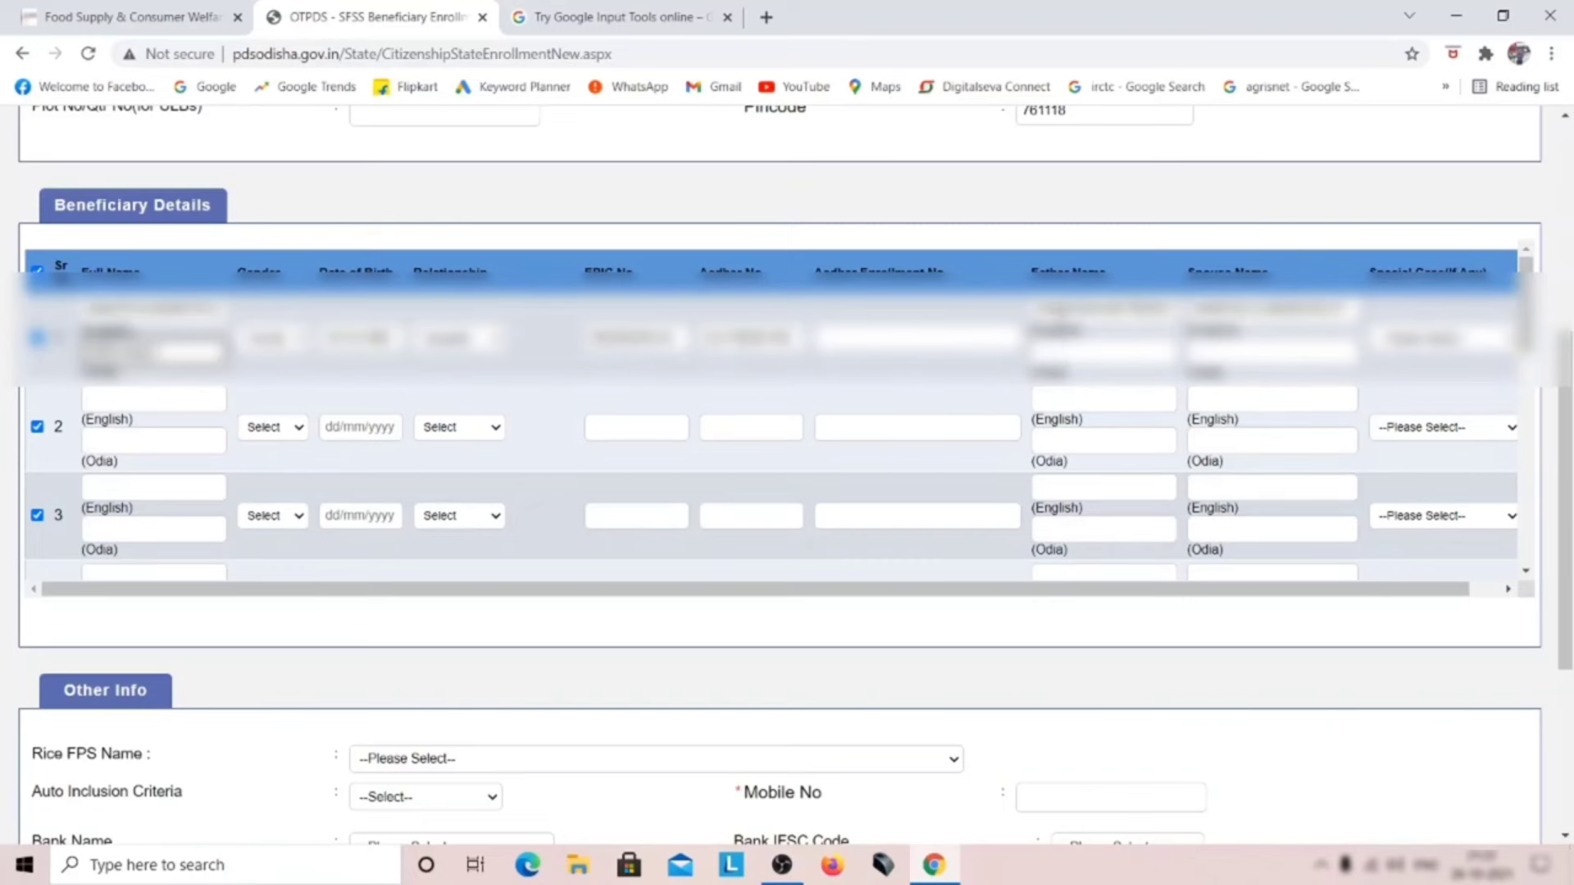
left_click(528, 15)
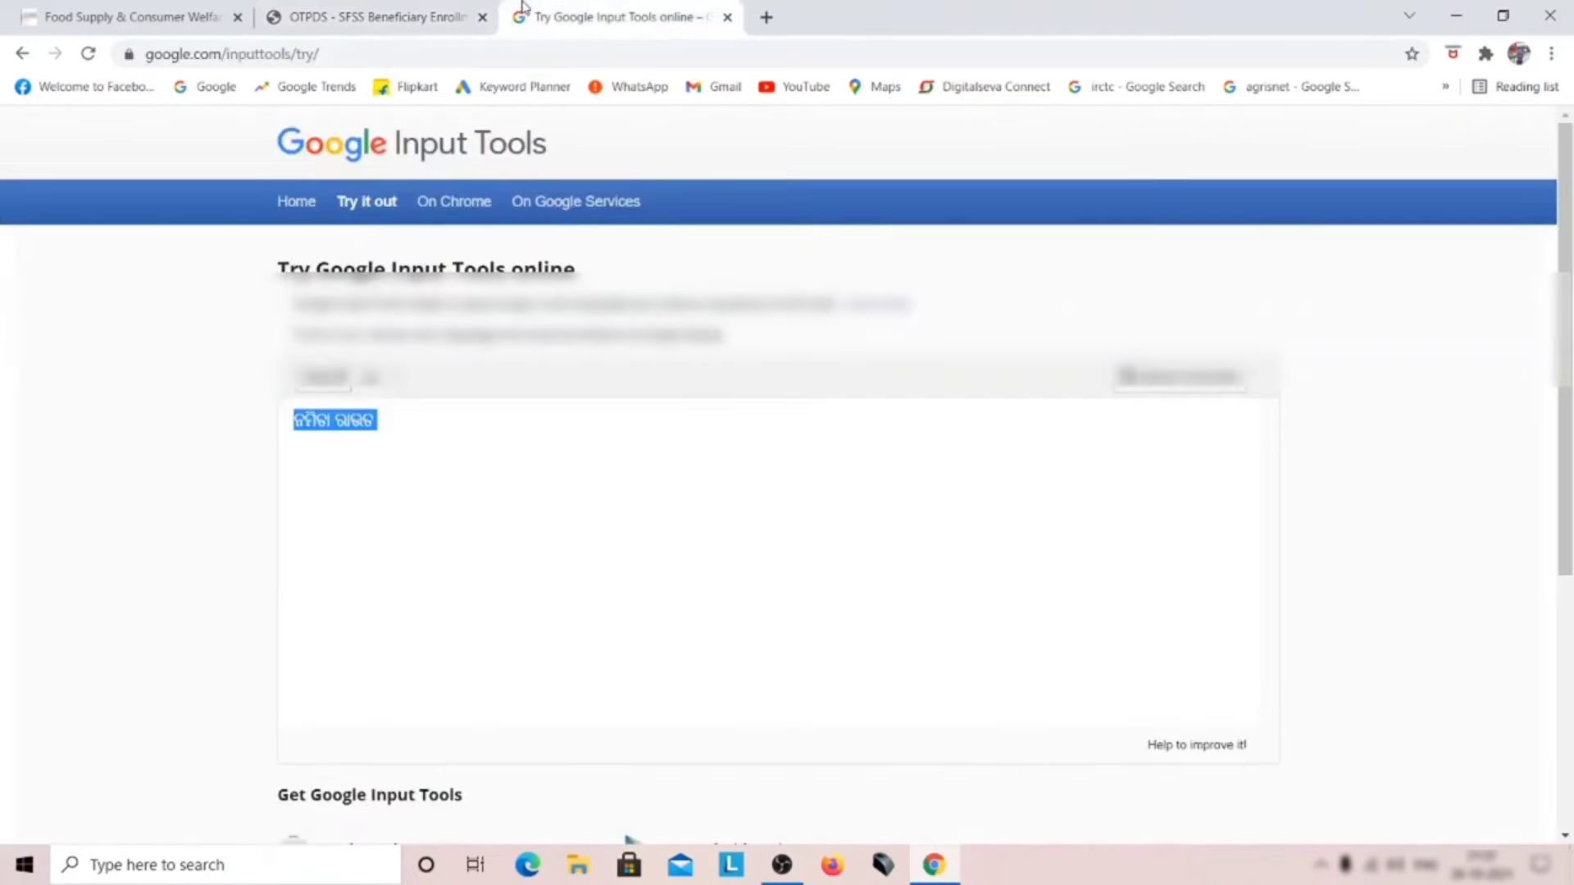
key("ctrl+shift+Tab")
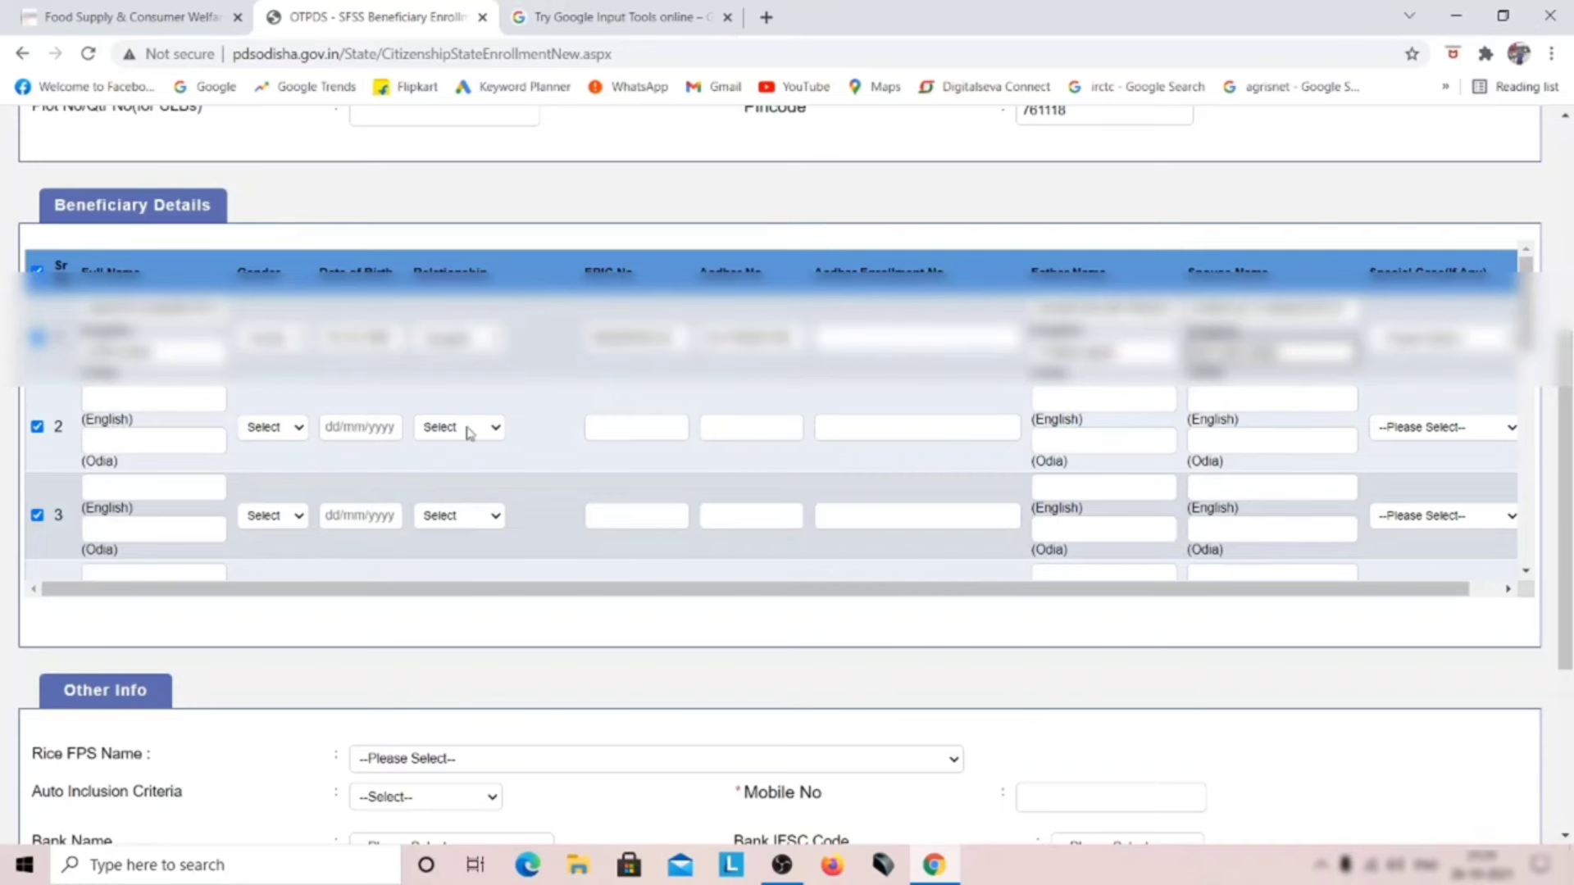
left_click(467, 427)
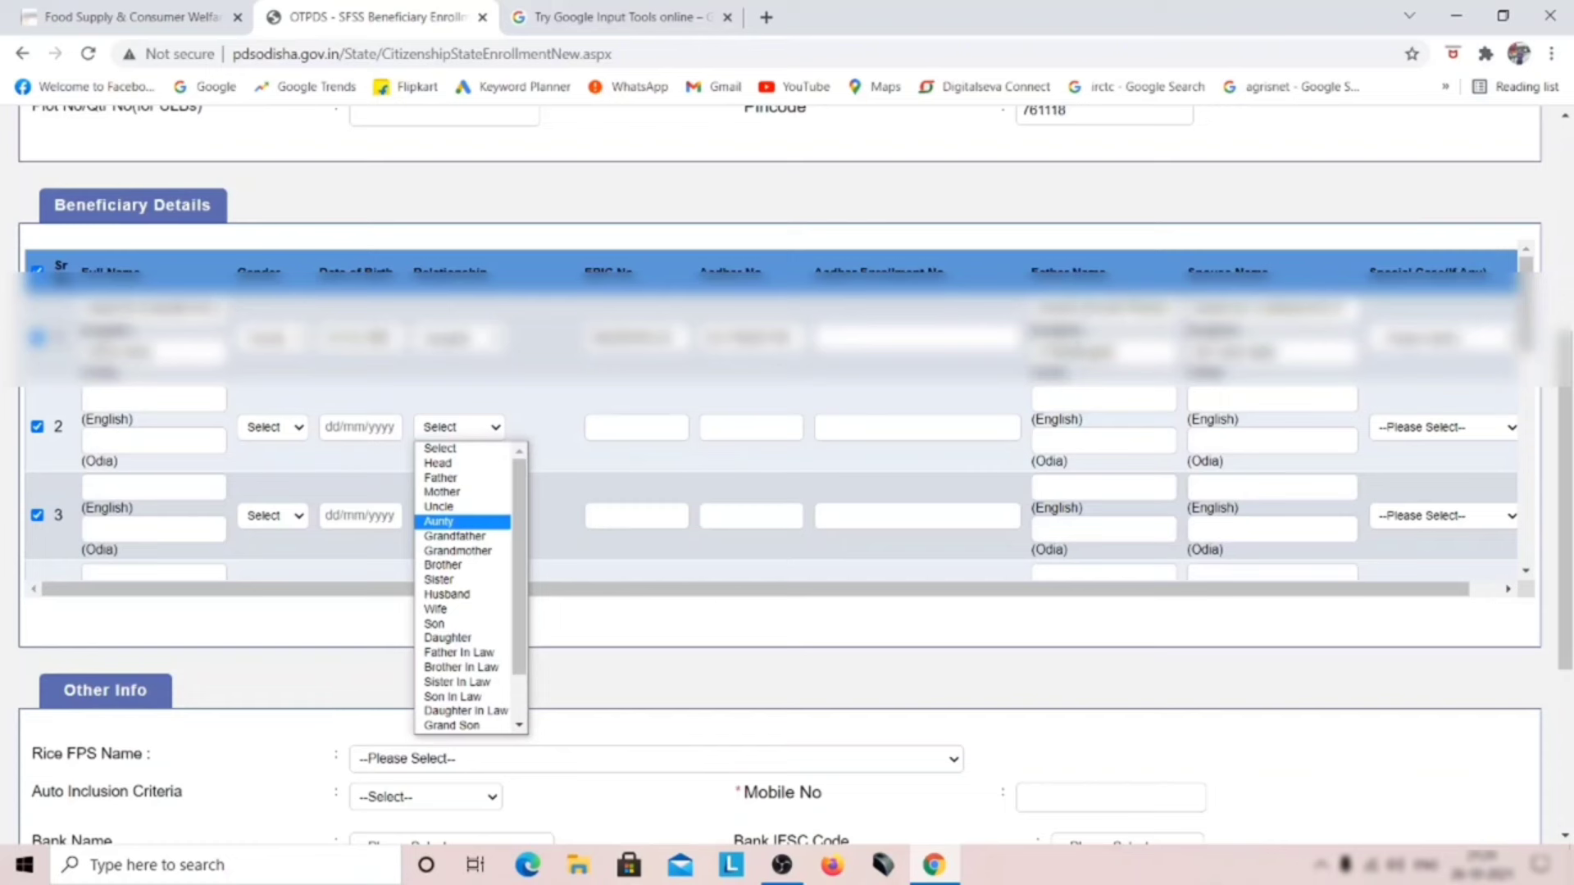
Step: Browse member 2's relationship options and scroll down to the Other Info bank fields
key("Up")
key("Up")
key("Up")
key("Up")
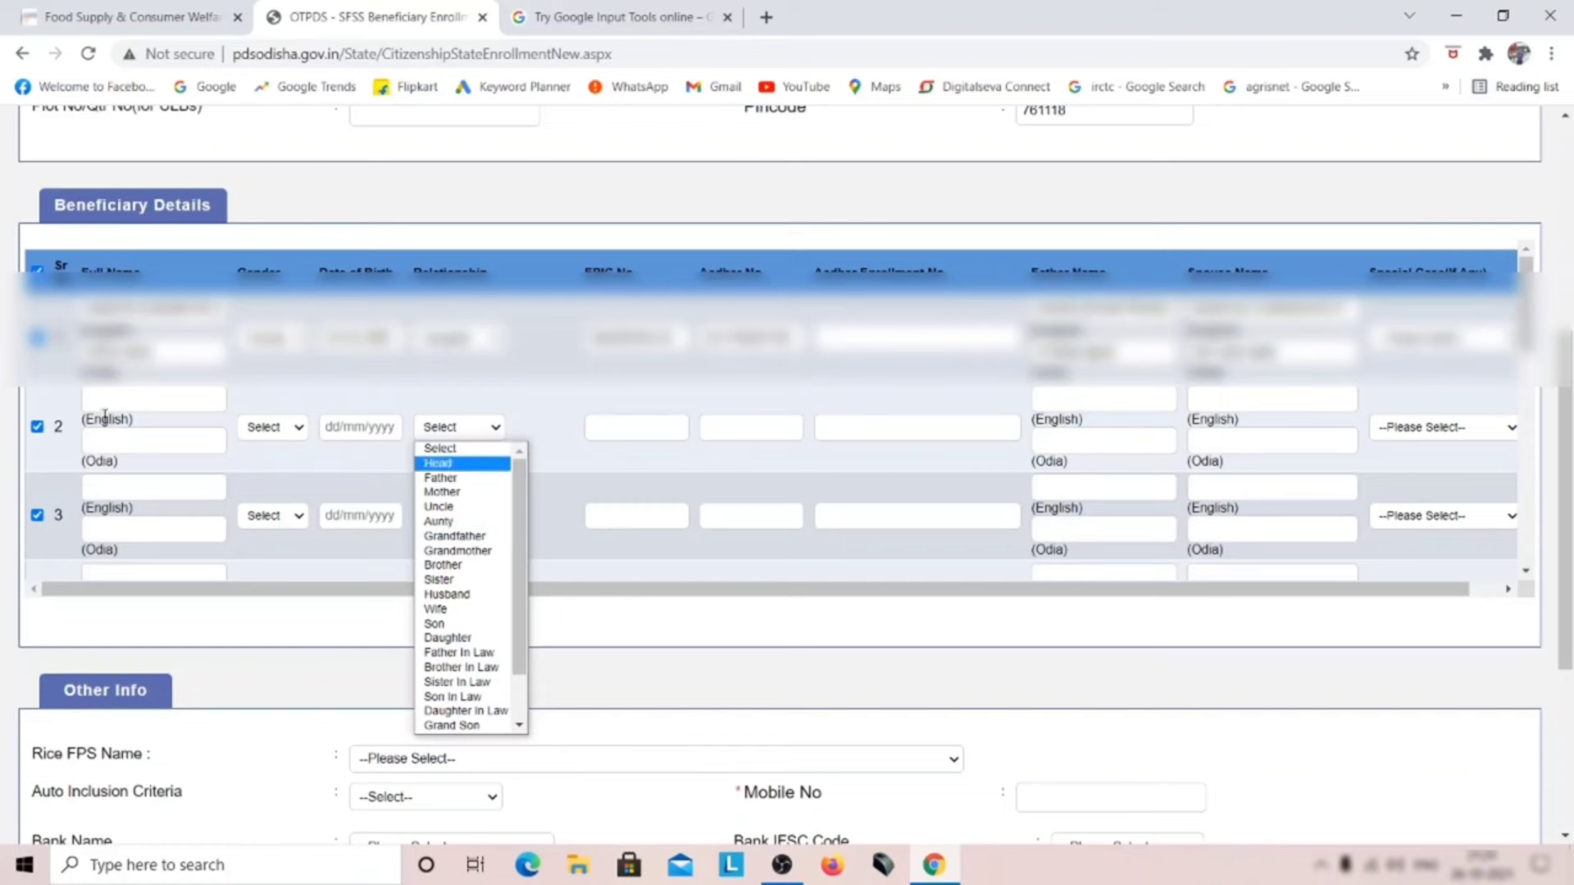
key("Down")
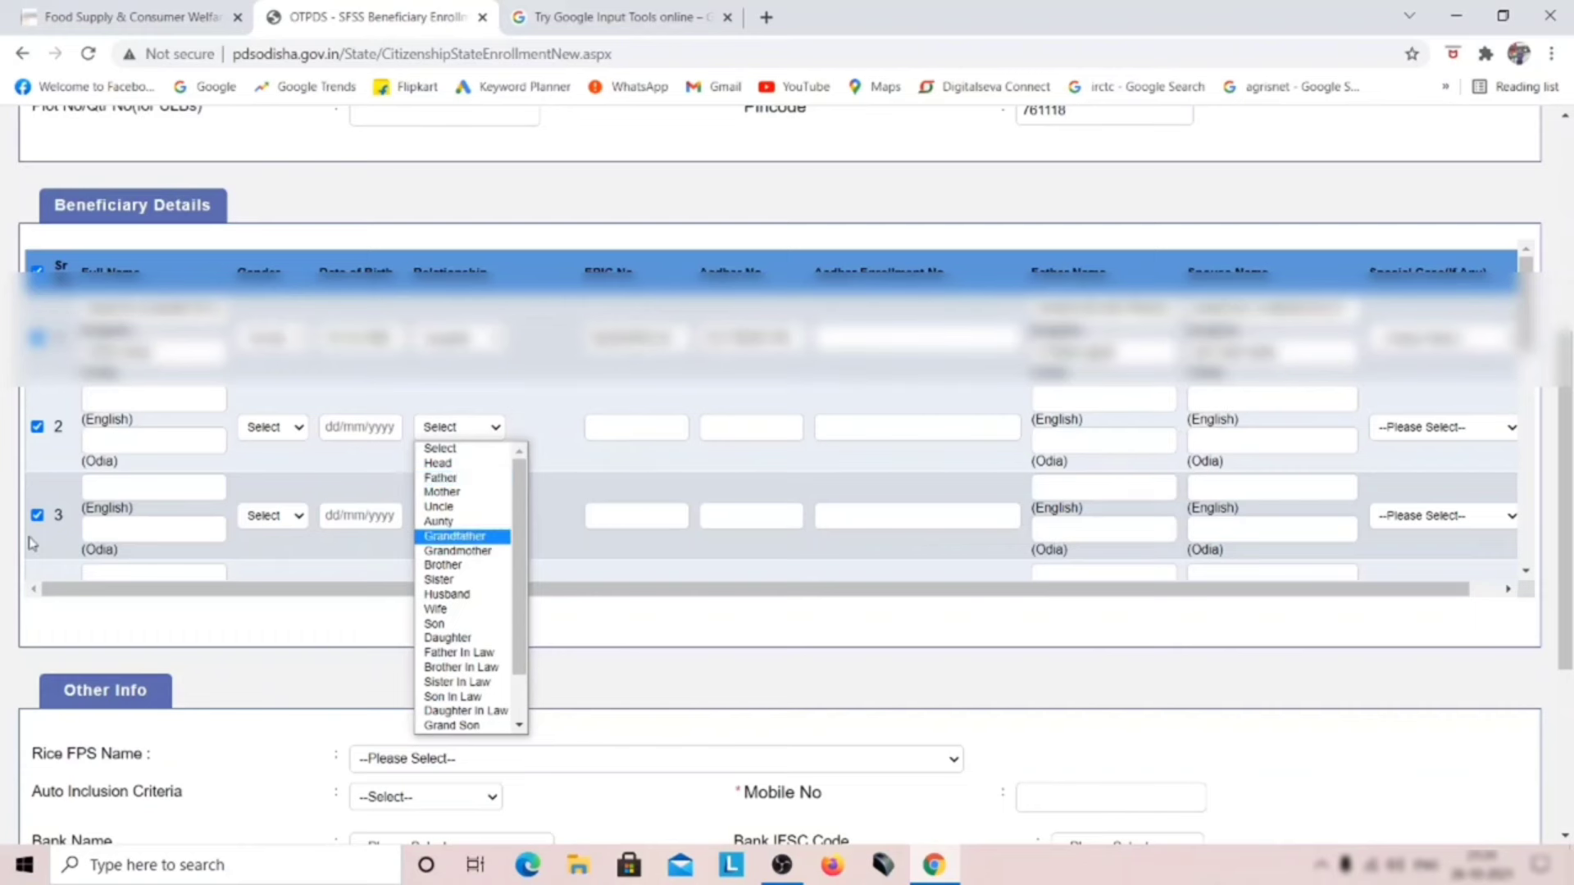
scroll(105, 465, "down", 1)
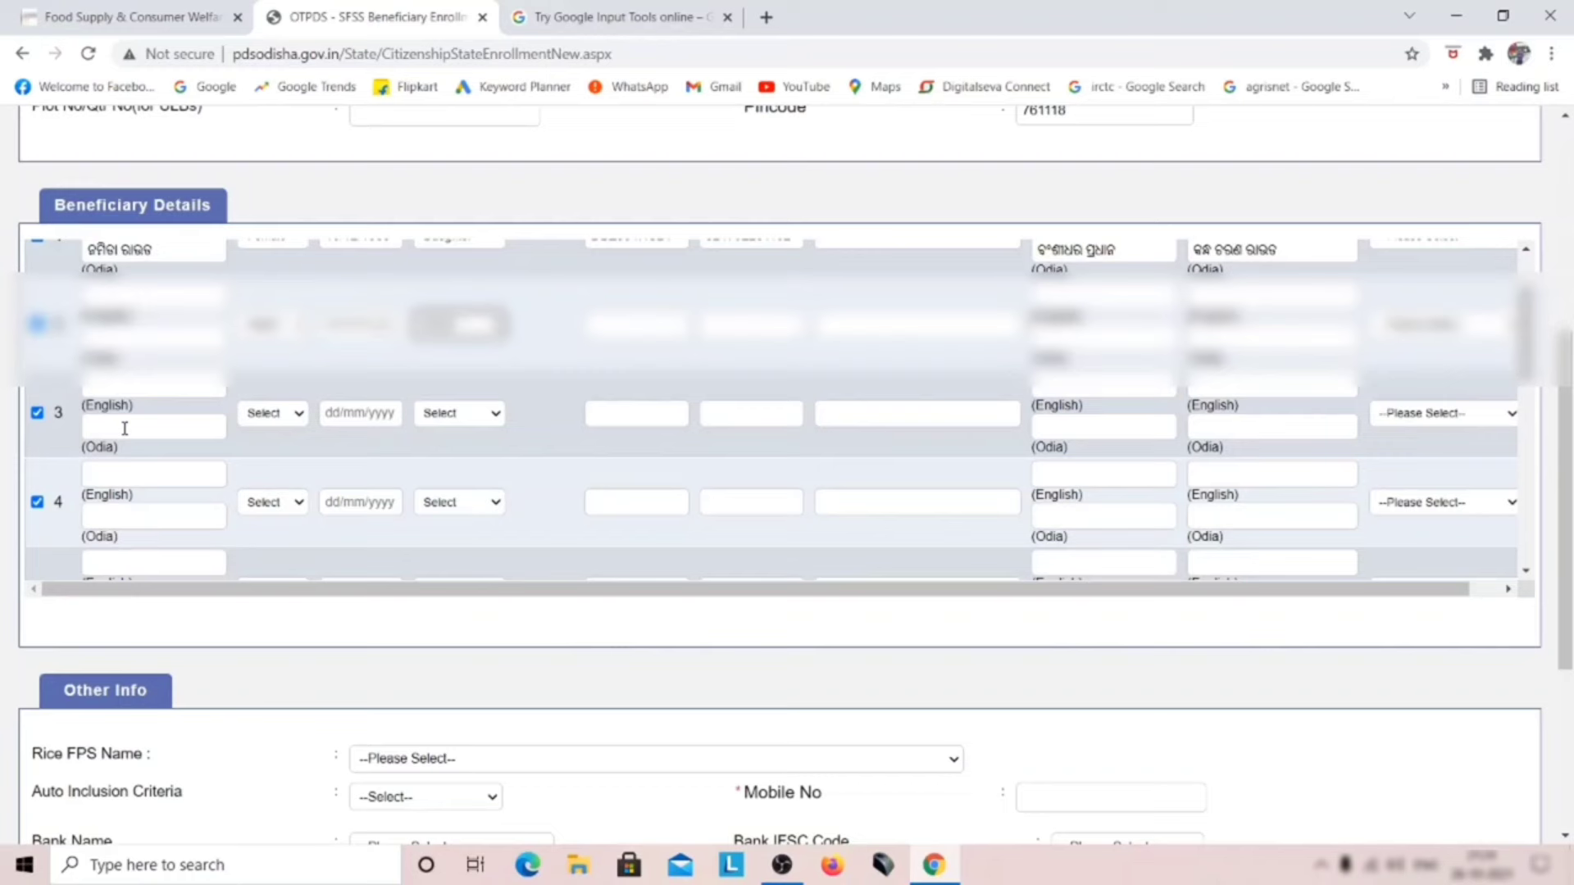
scroll(130, 463, "down", 5)
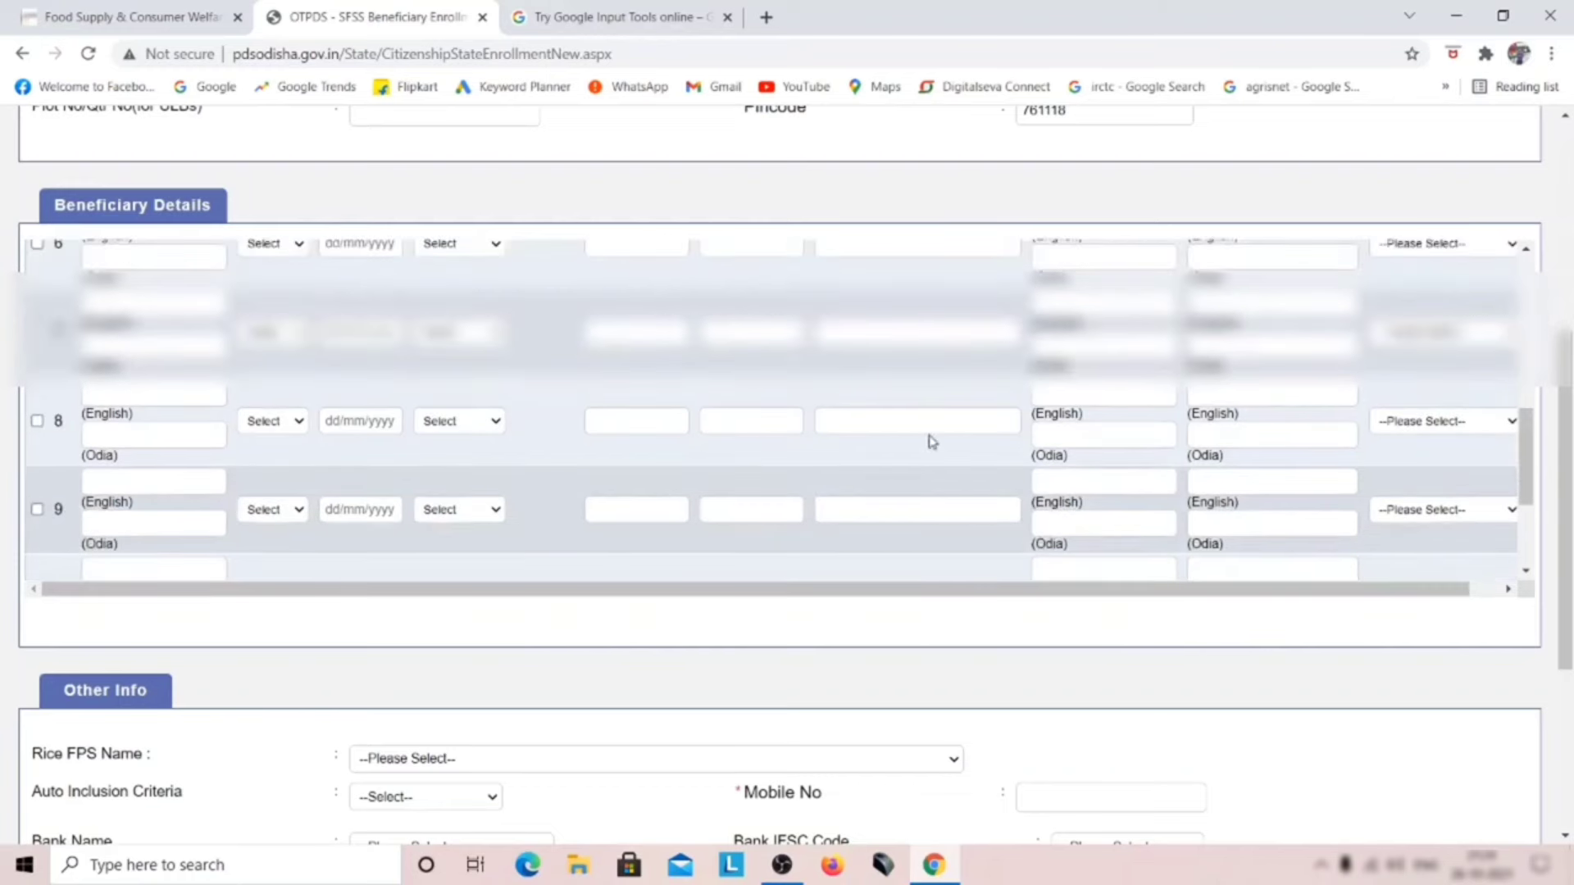
scroll(1002, 430, "down", 2)
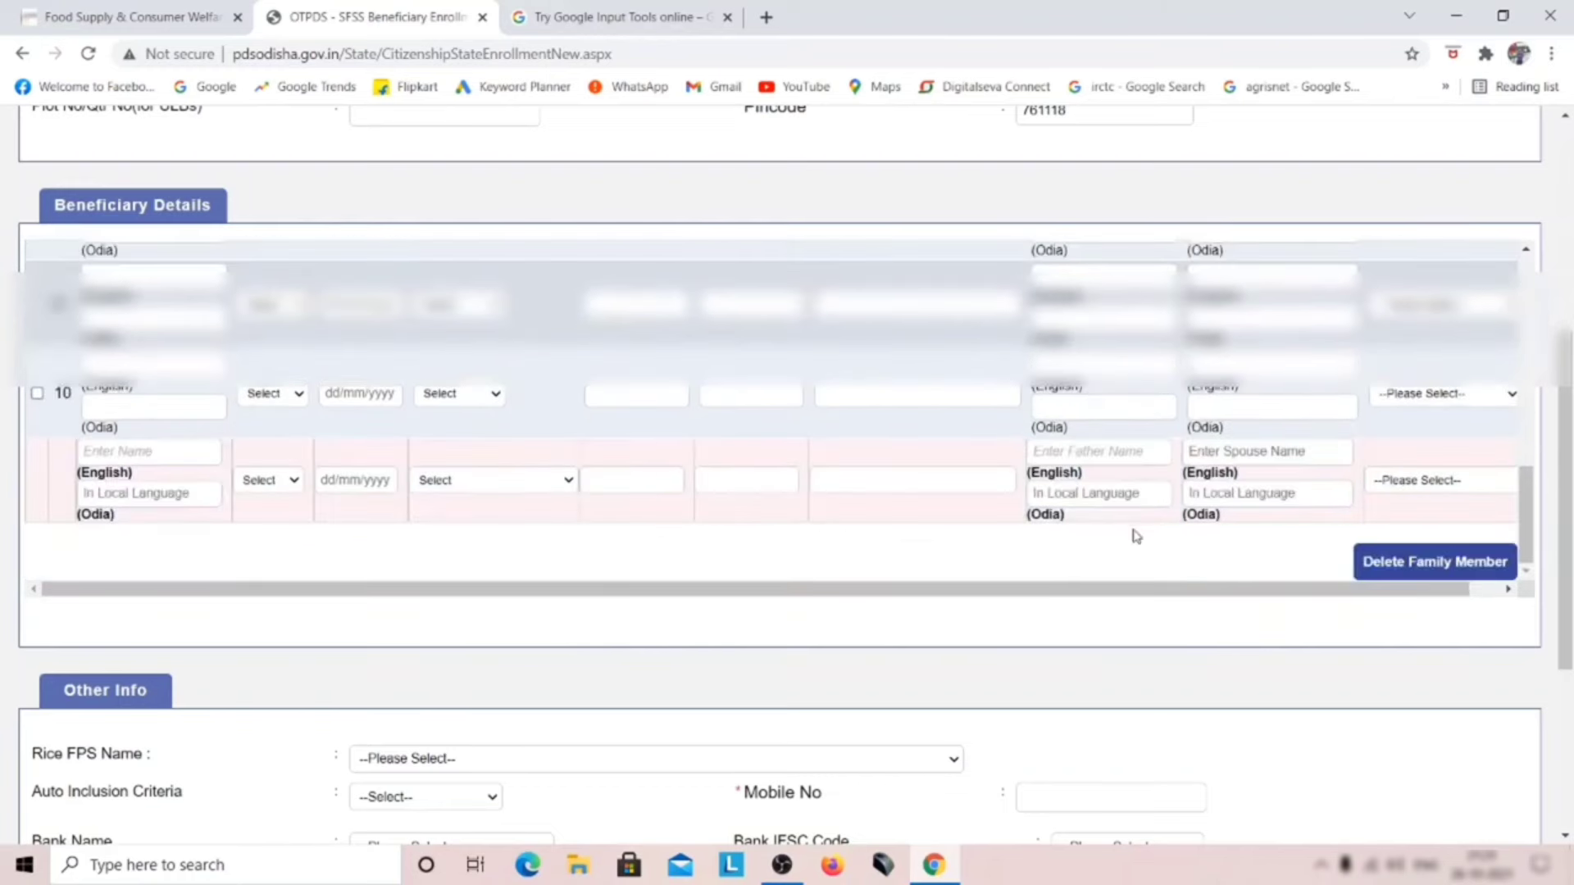
scroll(1135, 535, "up", 4)
scroll(1230, 615, "down", 1)
scroll(1312, 656, "up", 3)
scroll(1431, 740, "down", 2)
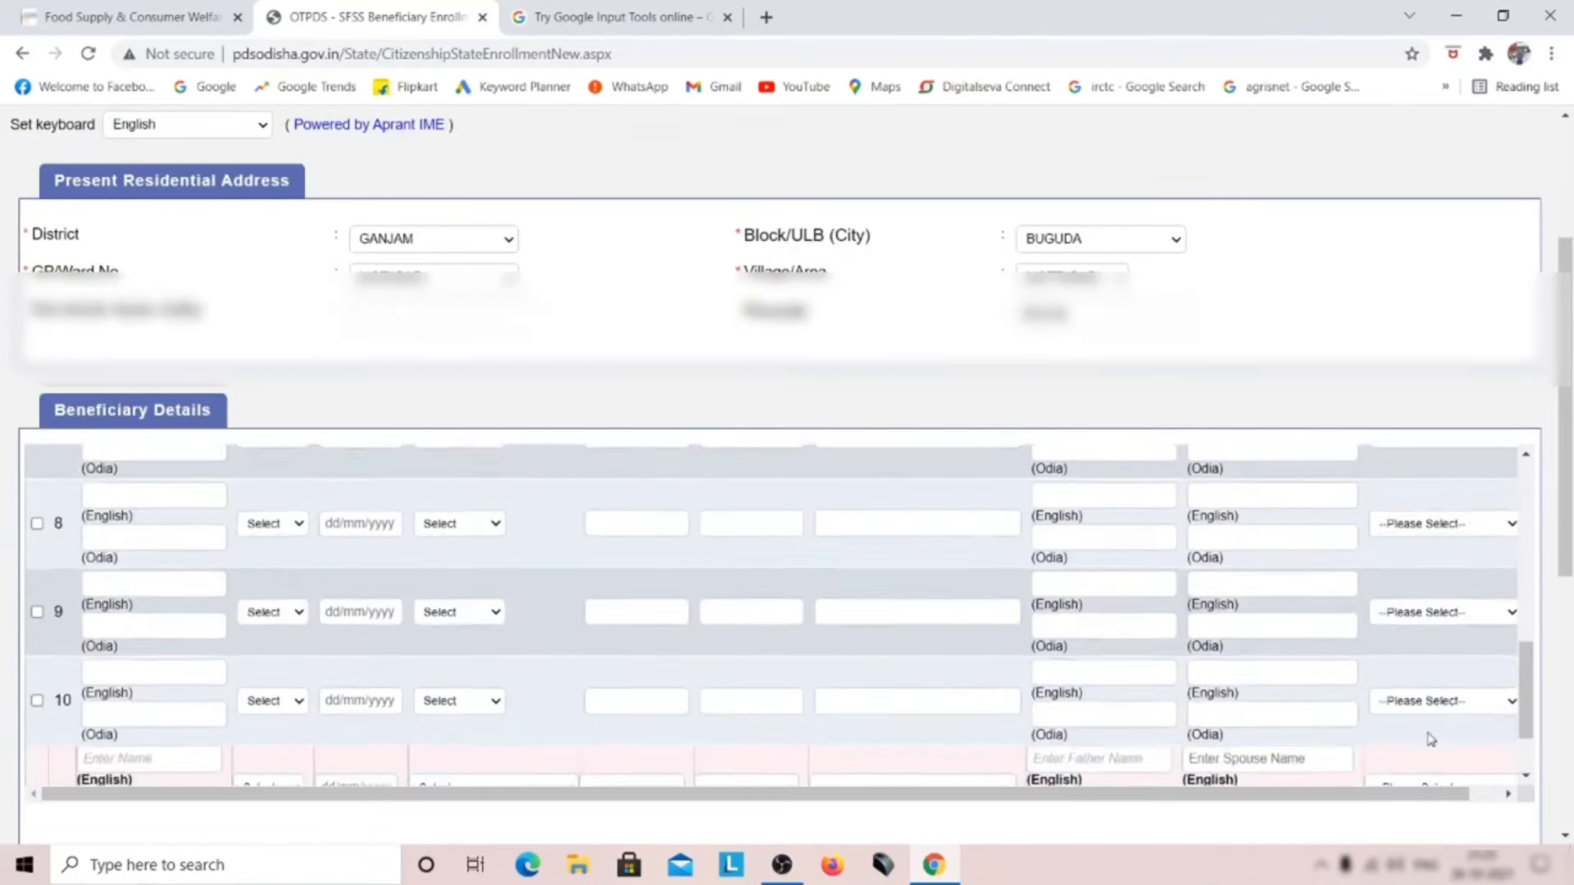
scroll(1430, 739, "down", 2)
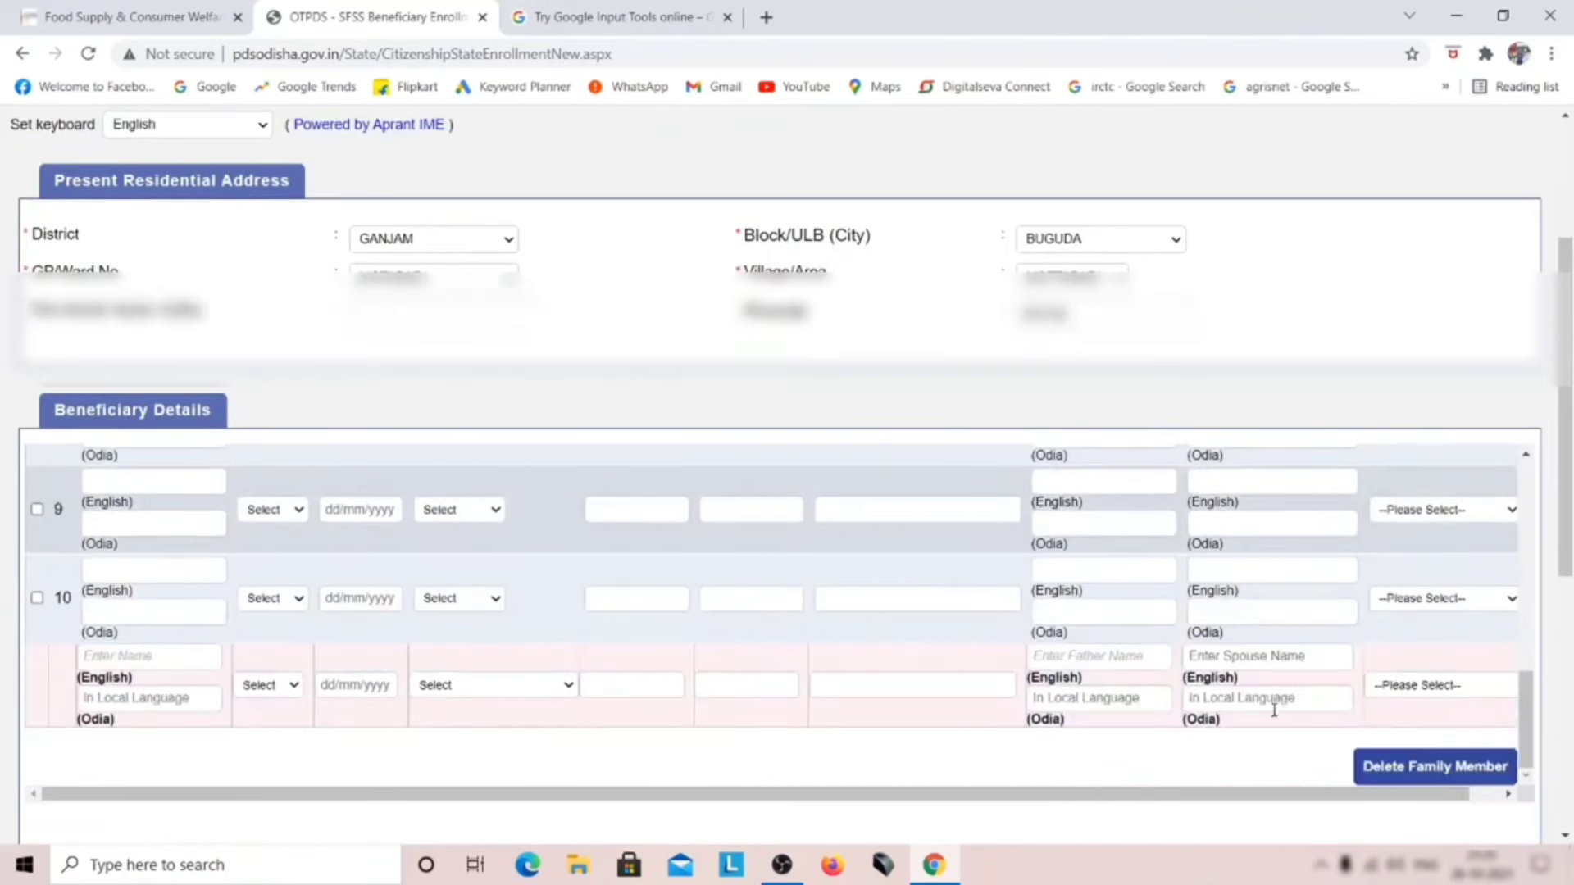
scroll(1411, 770, "down", 3)
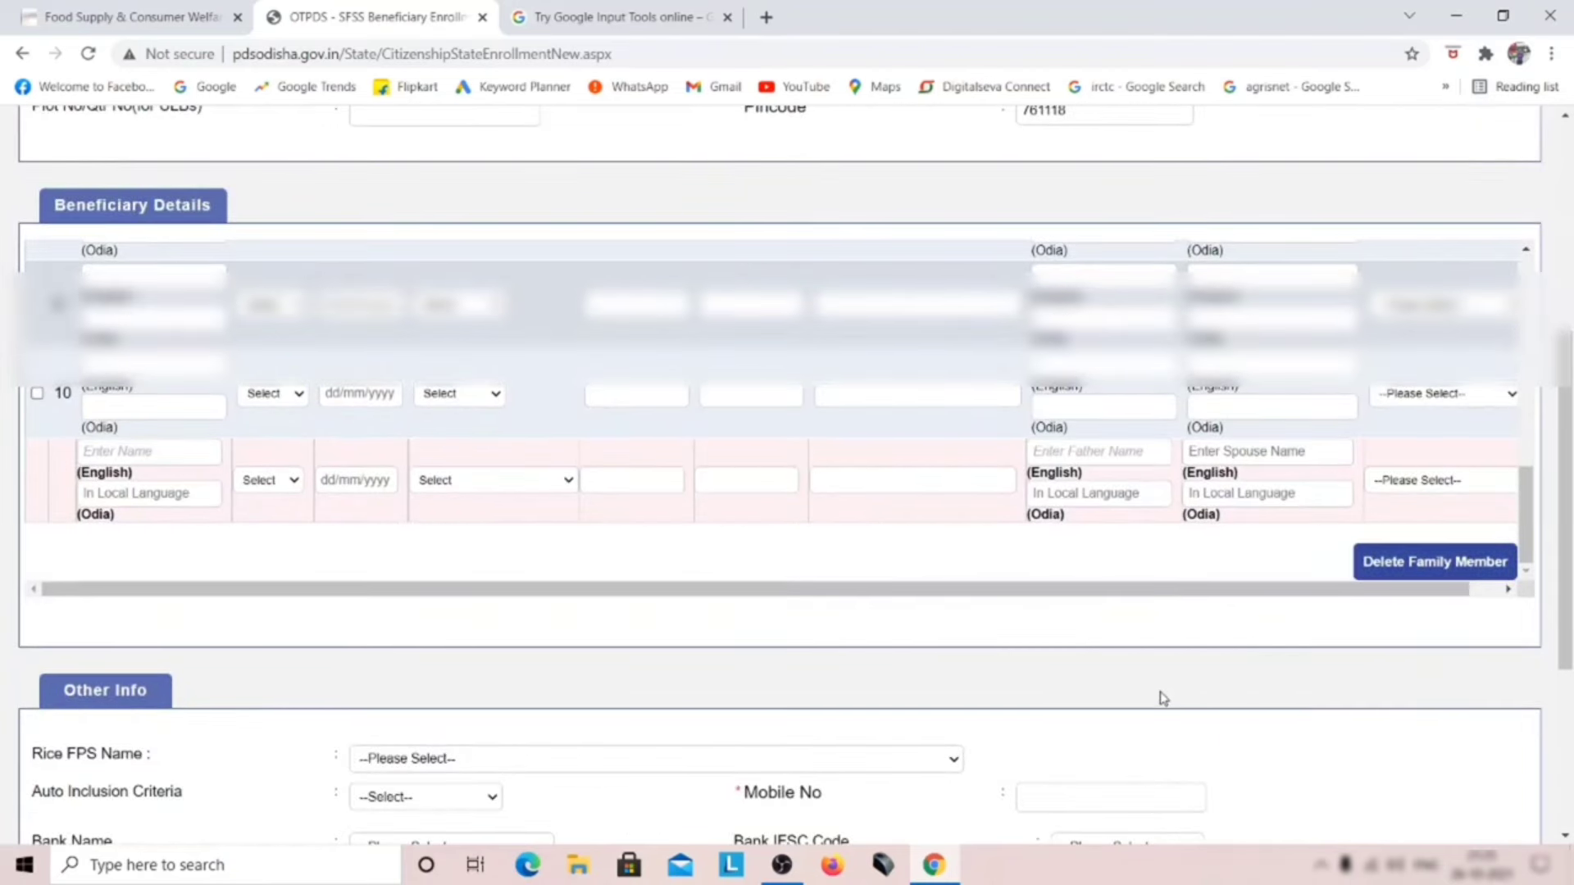
scroll(915, 668, "down", 3)
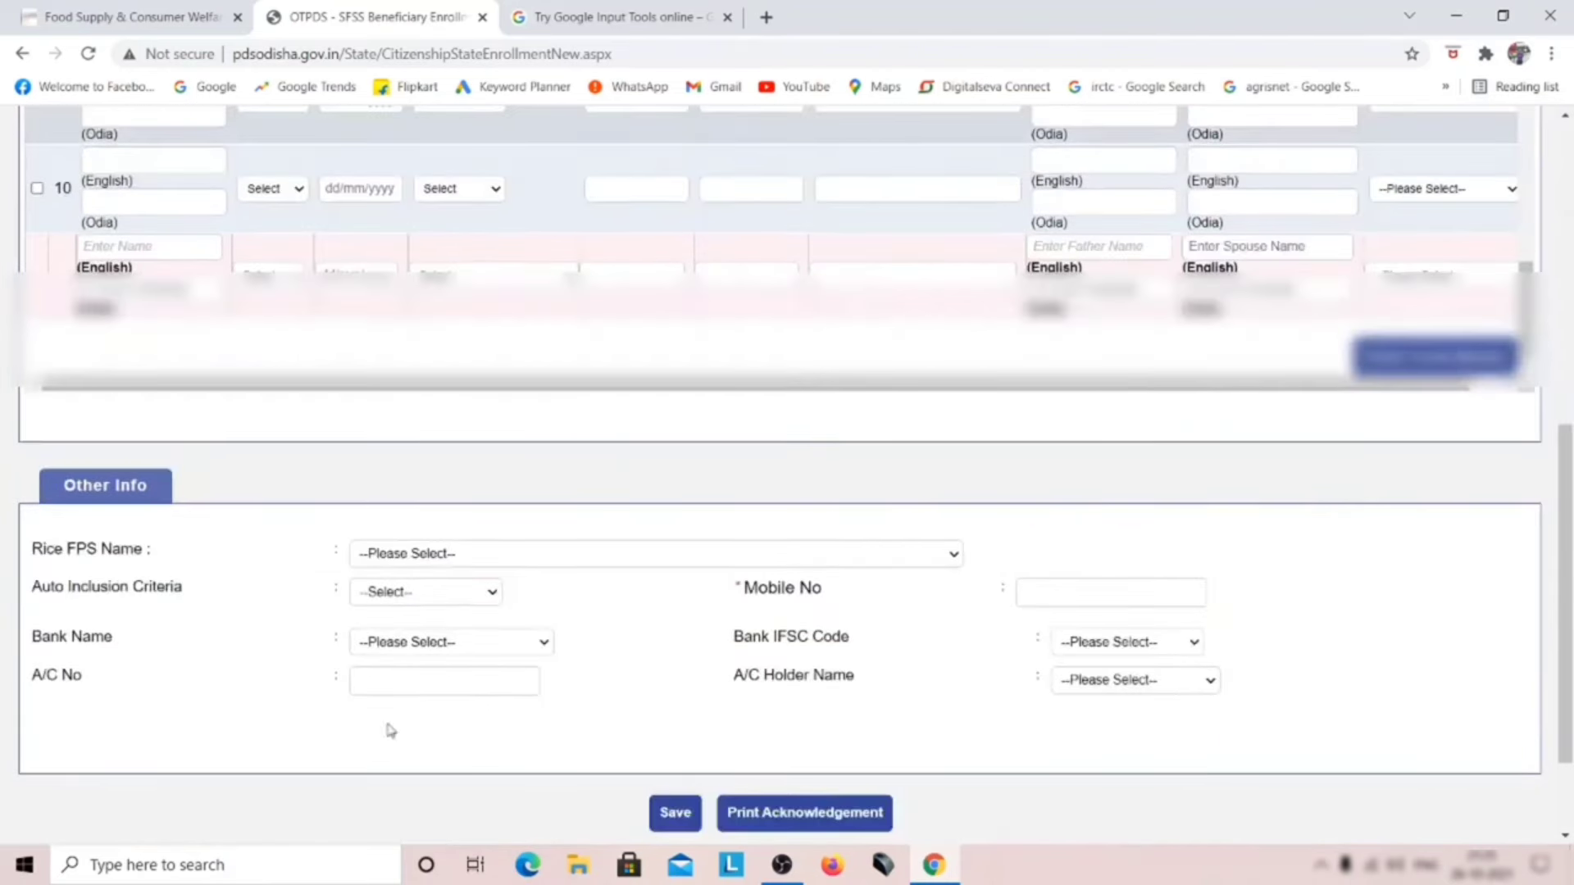
Step: Choose MOTABADI as the rice FPS, pick the auto inclusion criterion, and paste the mobile number
scroll(160, 566, "down", 2)
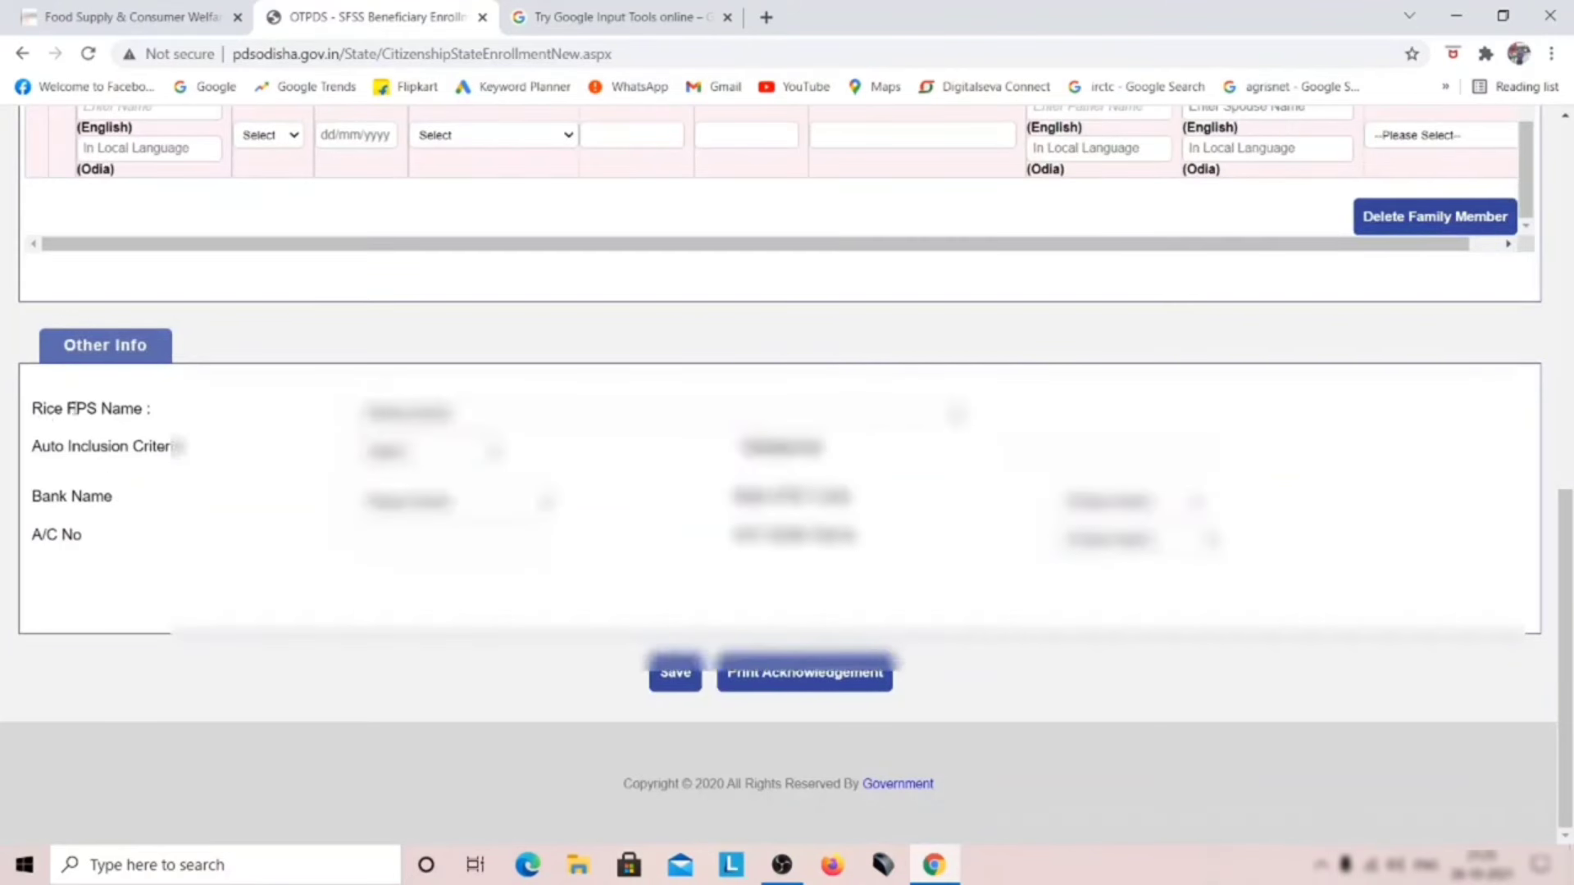
left_click(463, 414)
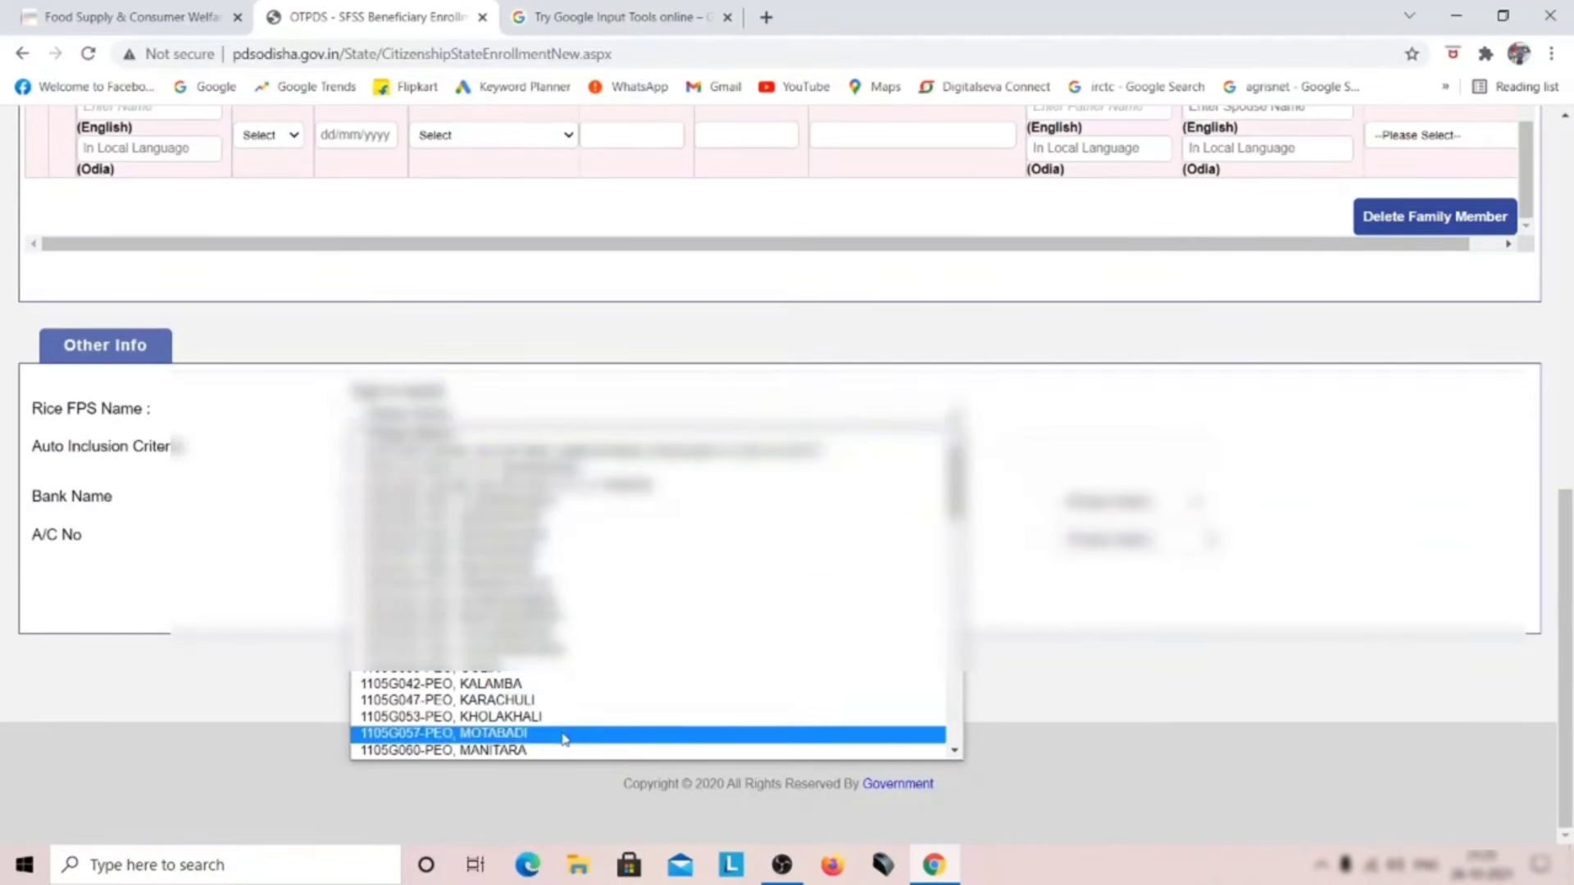
left_click(564, 736)
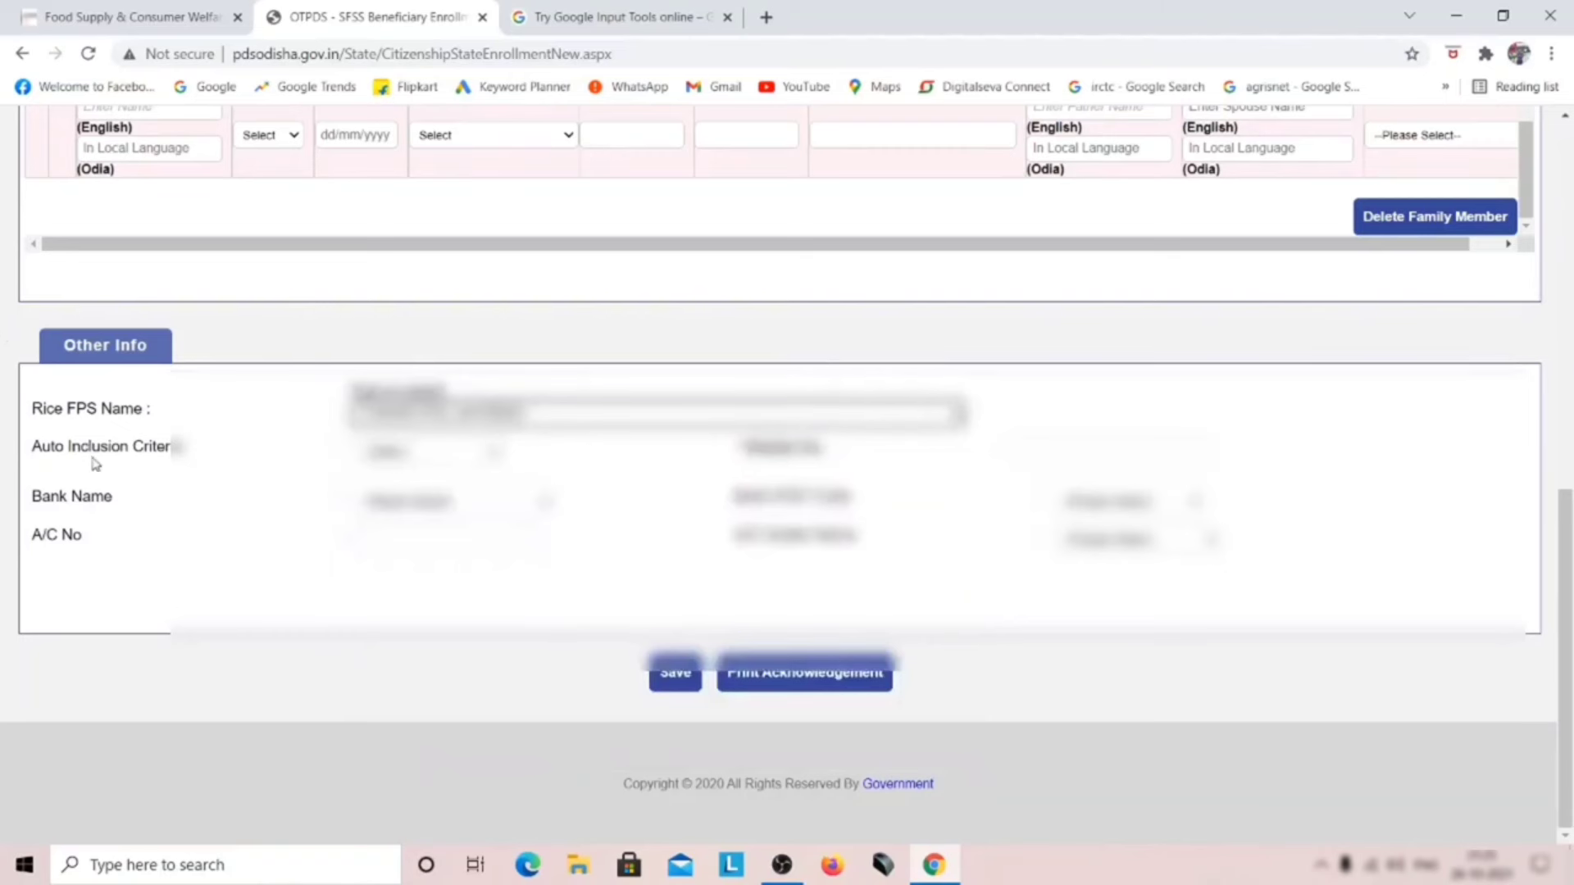
left_click(379, 459)
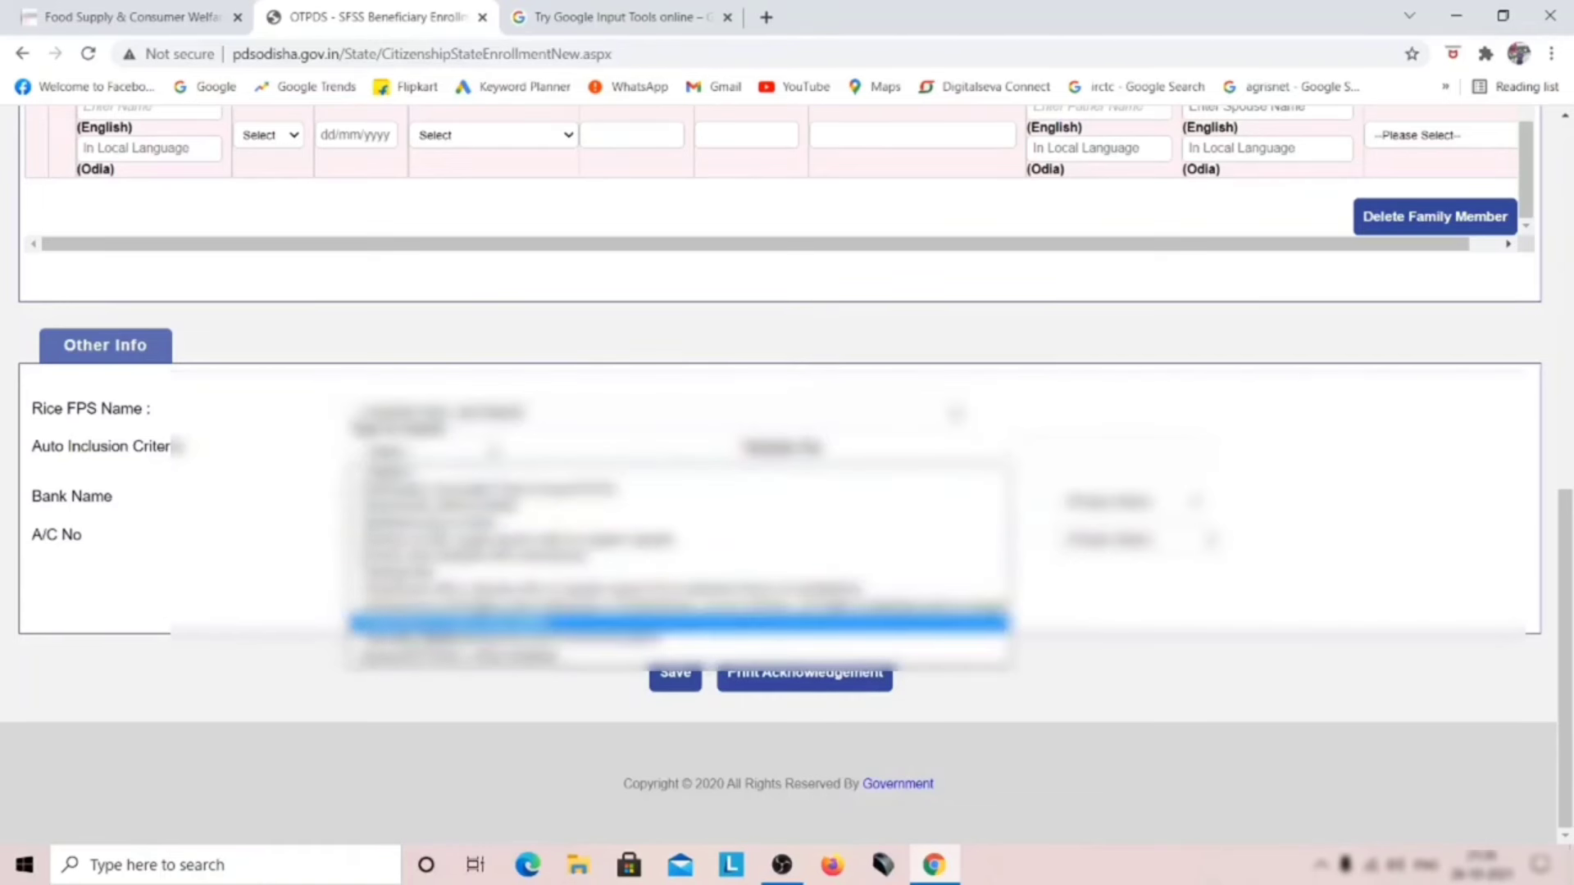
left_click(677, 623)
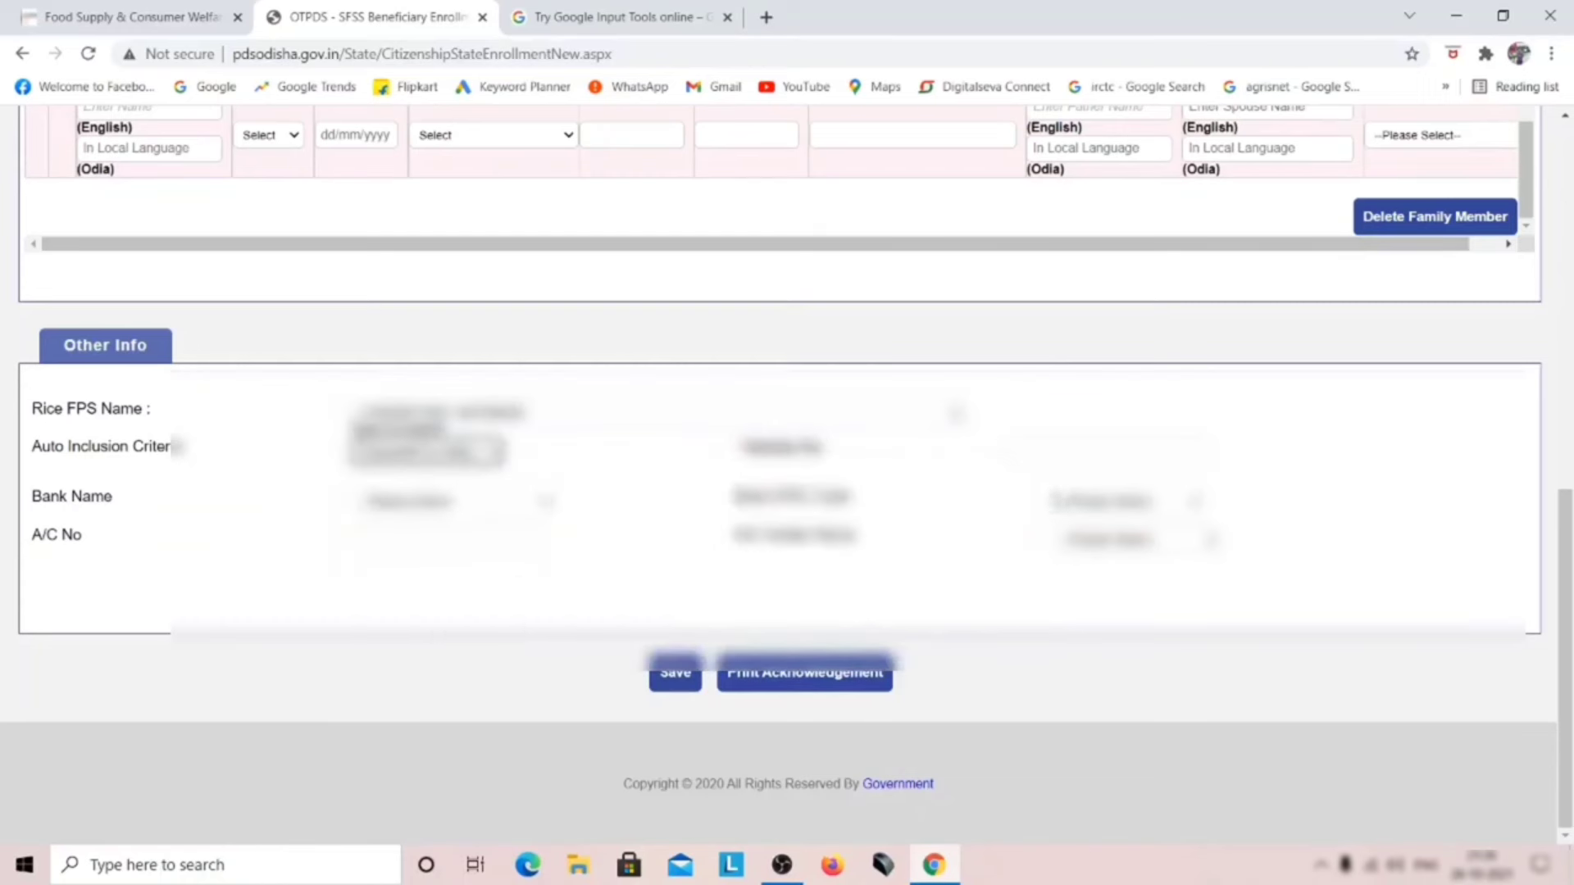
key("ctrl+v")
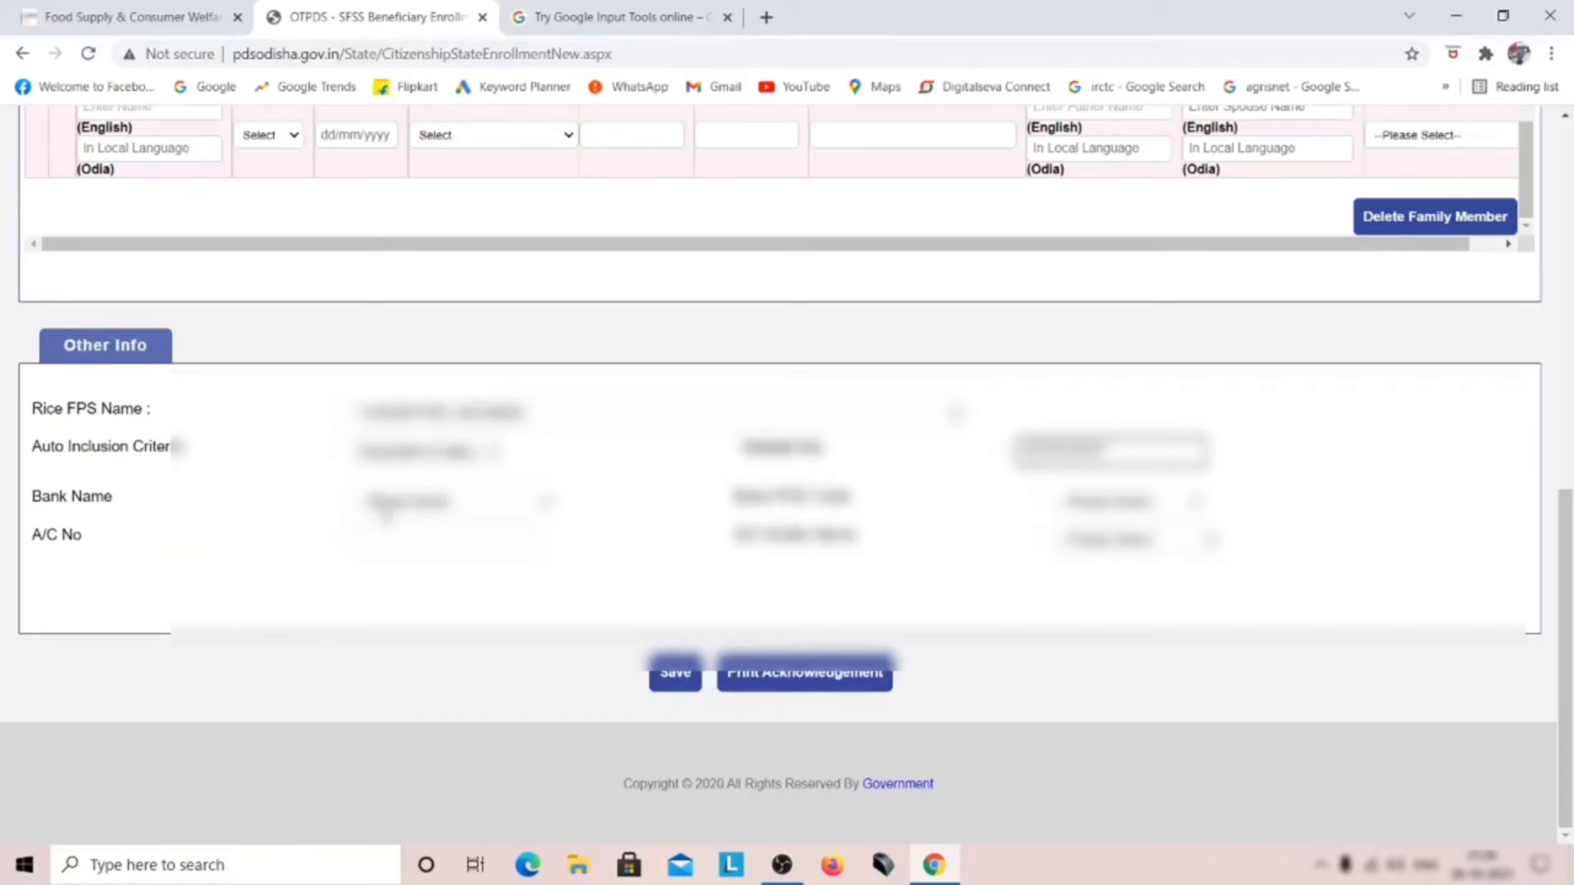
Step: Fill in the bank details: the bank, IFSC ANDB0000741-BADAGADA, the account number and the account holder name
left_click(385, 504)
key("Return")
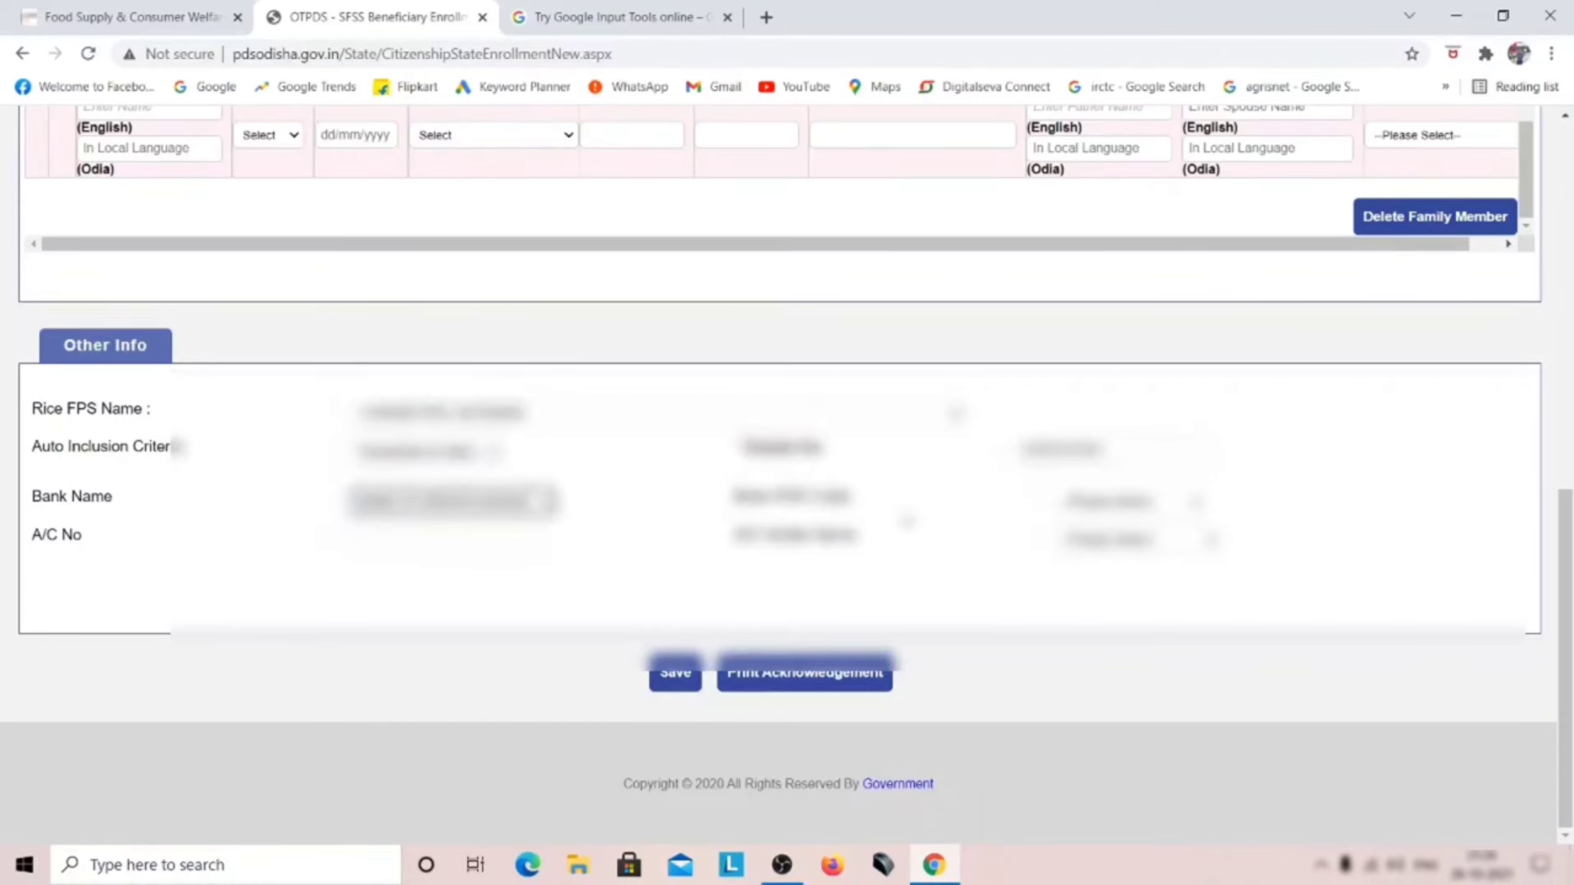
left_click(1116, 503)
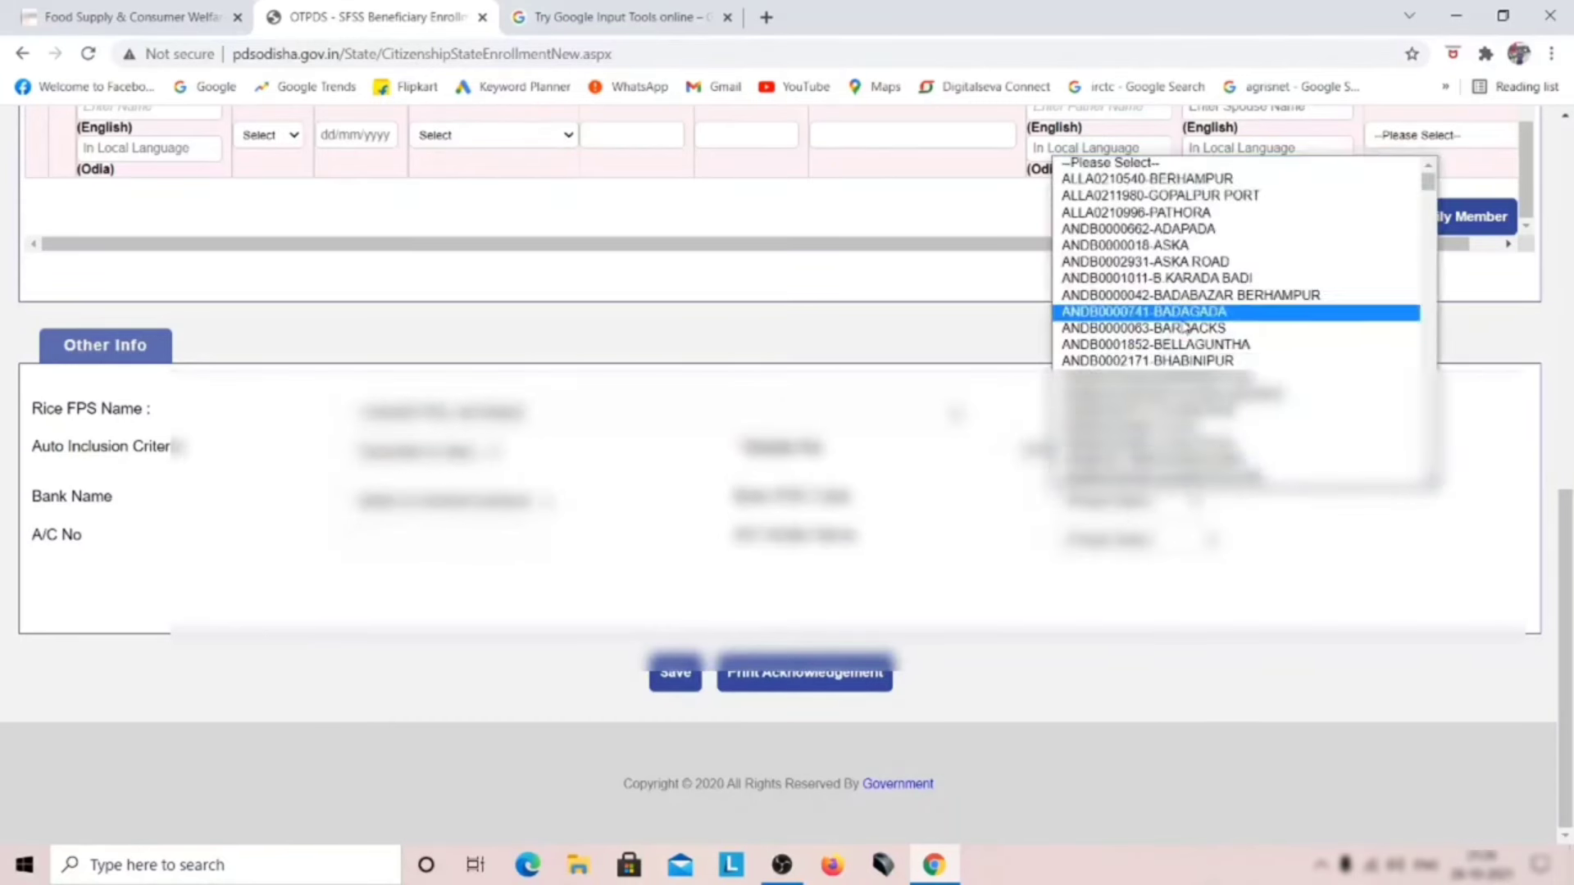
left_click(1183, 325)
left_click(383, 539)
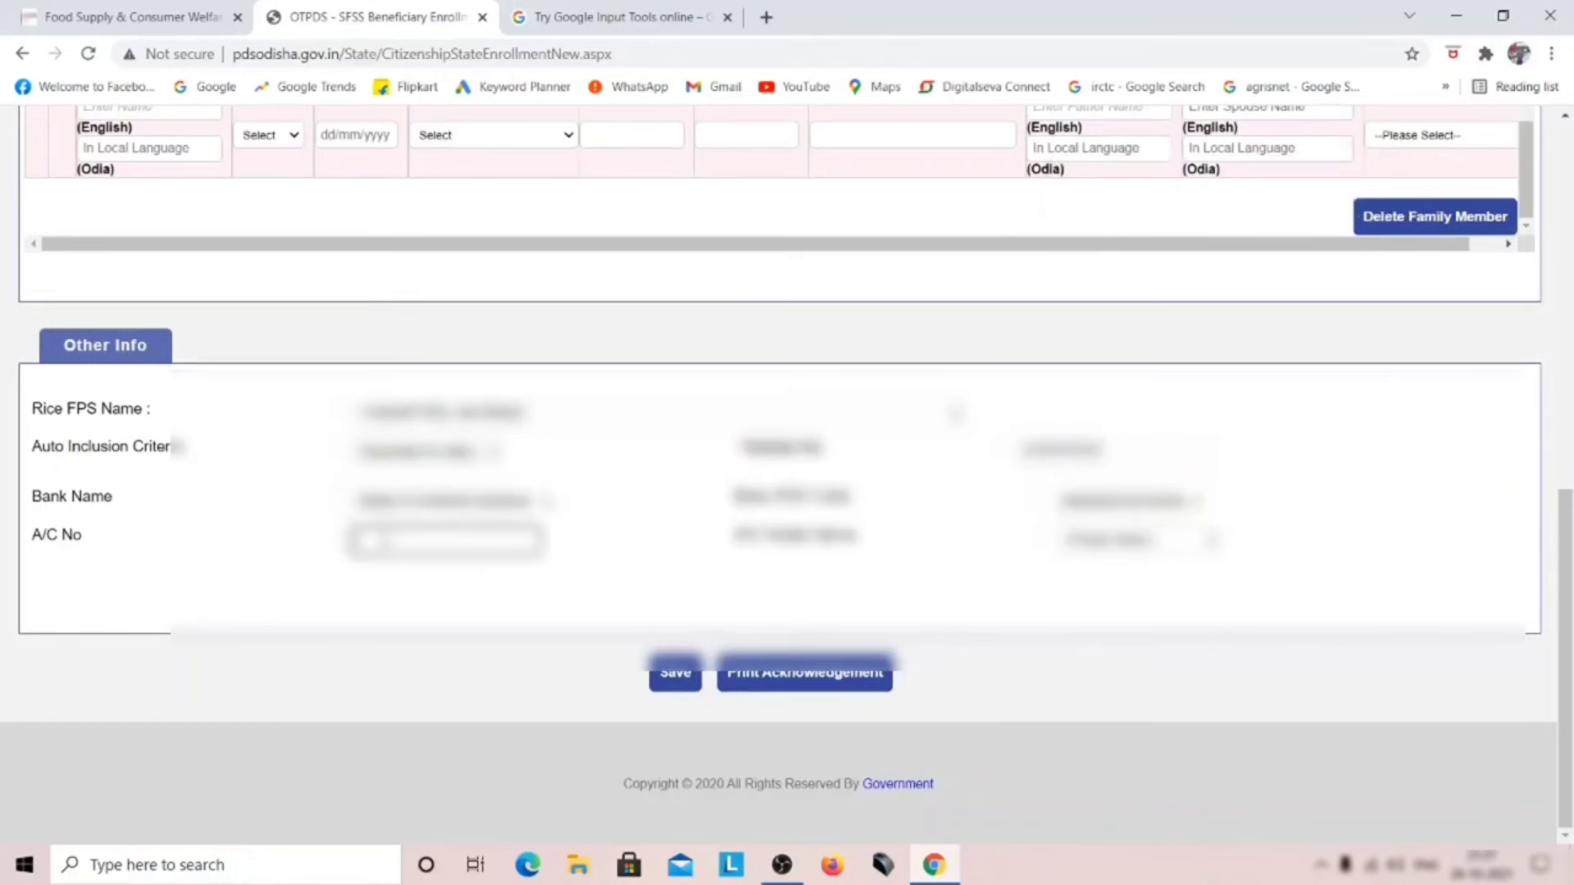
key("ctrl+v")
left_click(1157, 542)
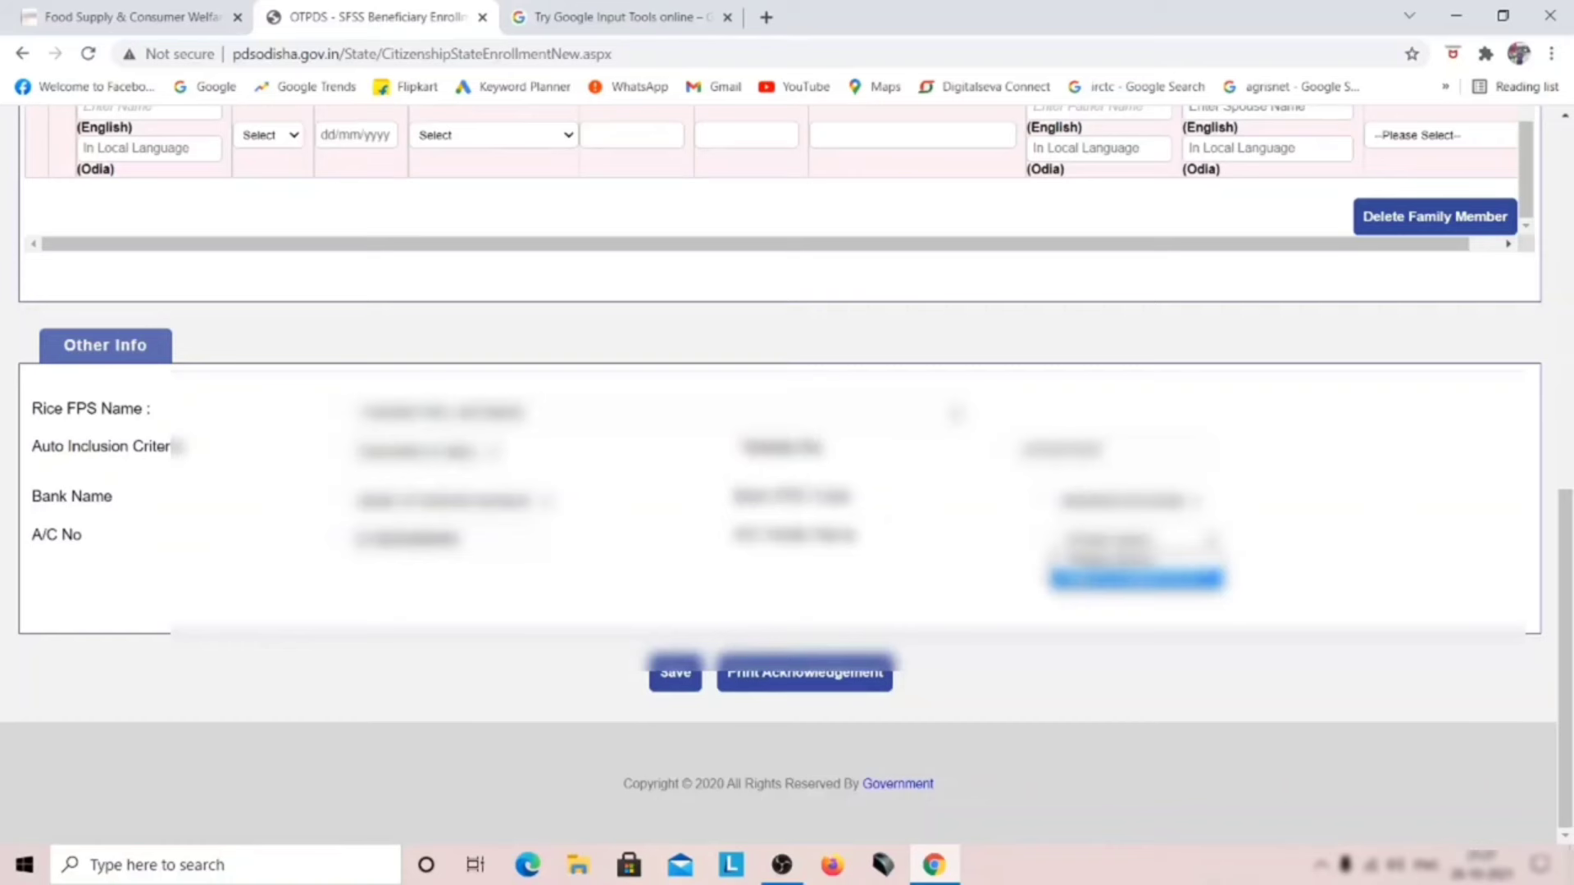
left_click(1135, 579)
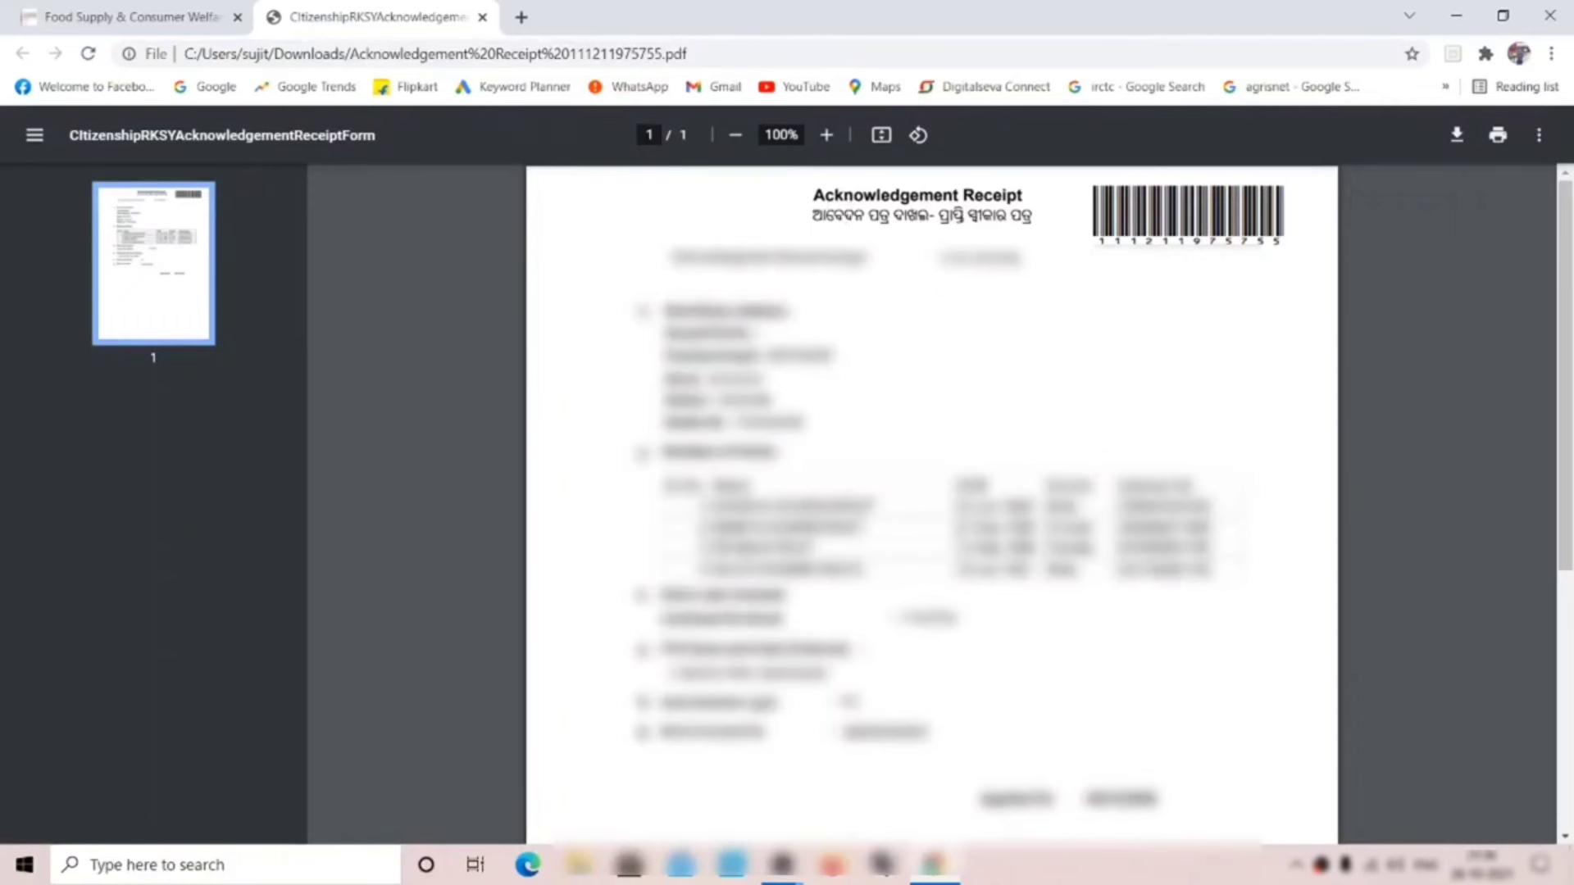
Step: Scroll through the Acknowledgement Receipt PDF, then return to the Food Supply & Consumer Welfare tab
scroll(836, 278, "down", 2)
scroll(873, 392, "up", 2)
left_click(182, 15)
Step: Go to Online Services > Citizen Services and open Download Ration Card under SFSS
scroll(492, 334, "up", 2)
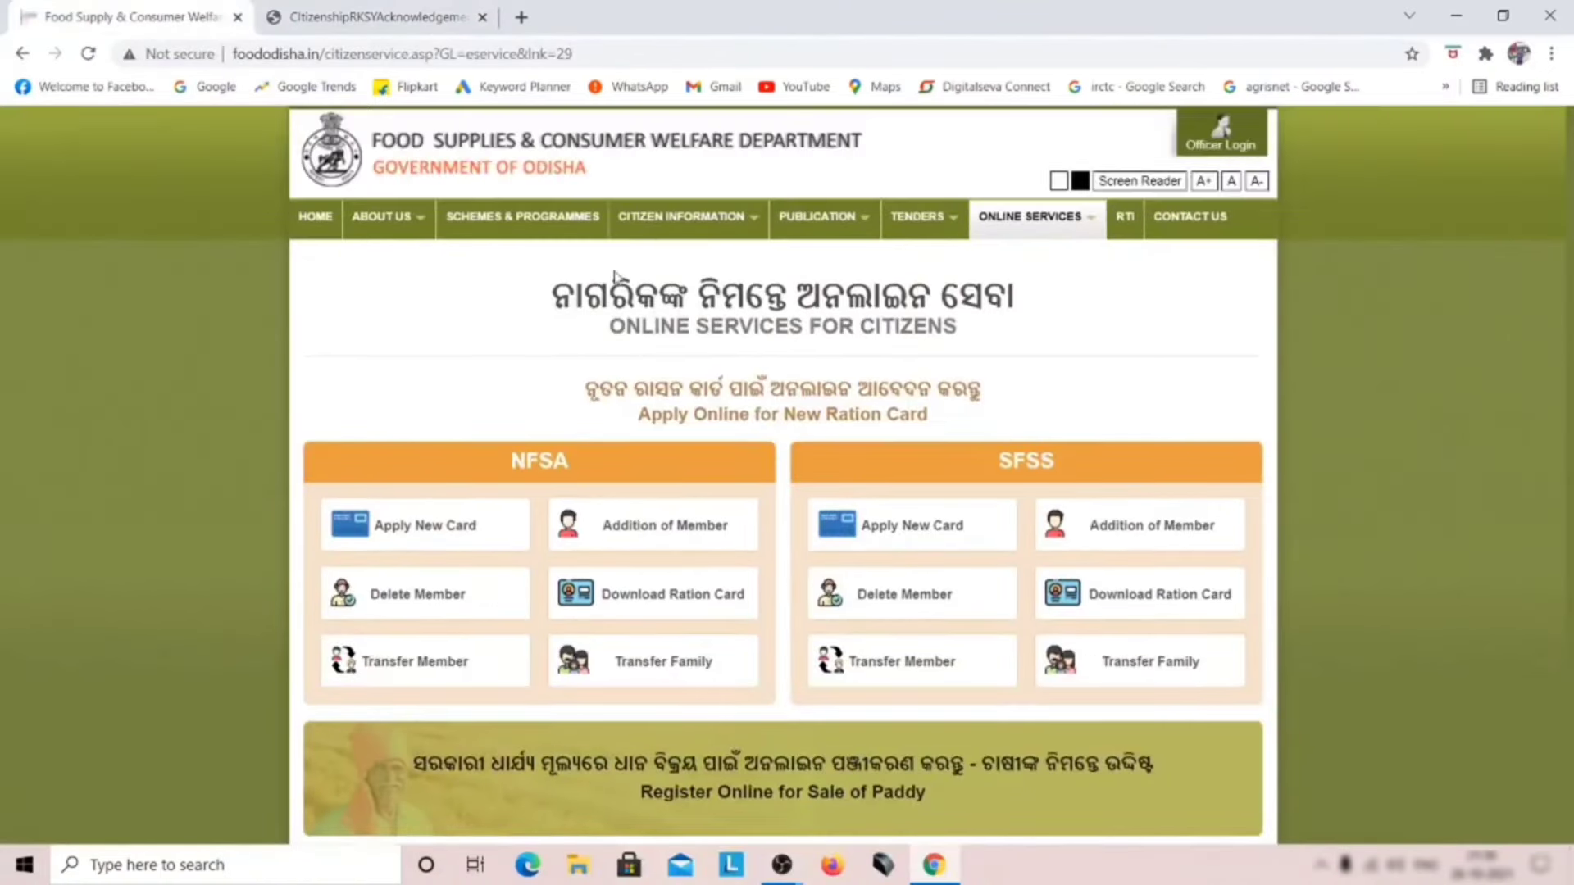
mouse_move(1029, 218)
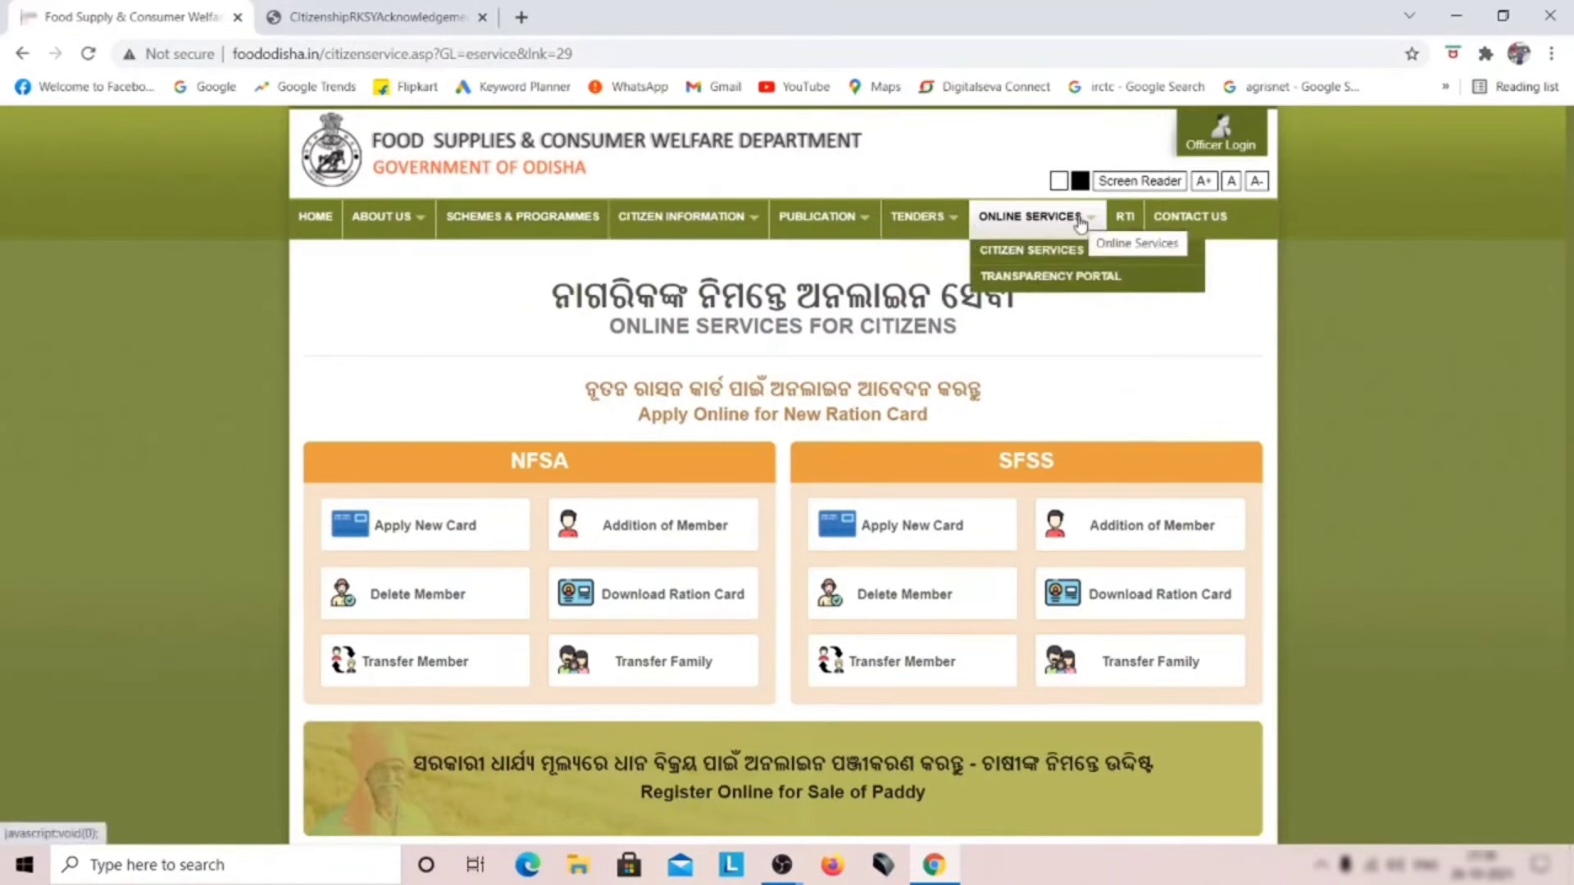
left_click(1030, 250)
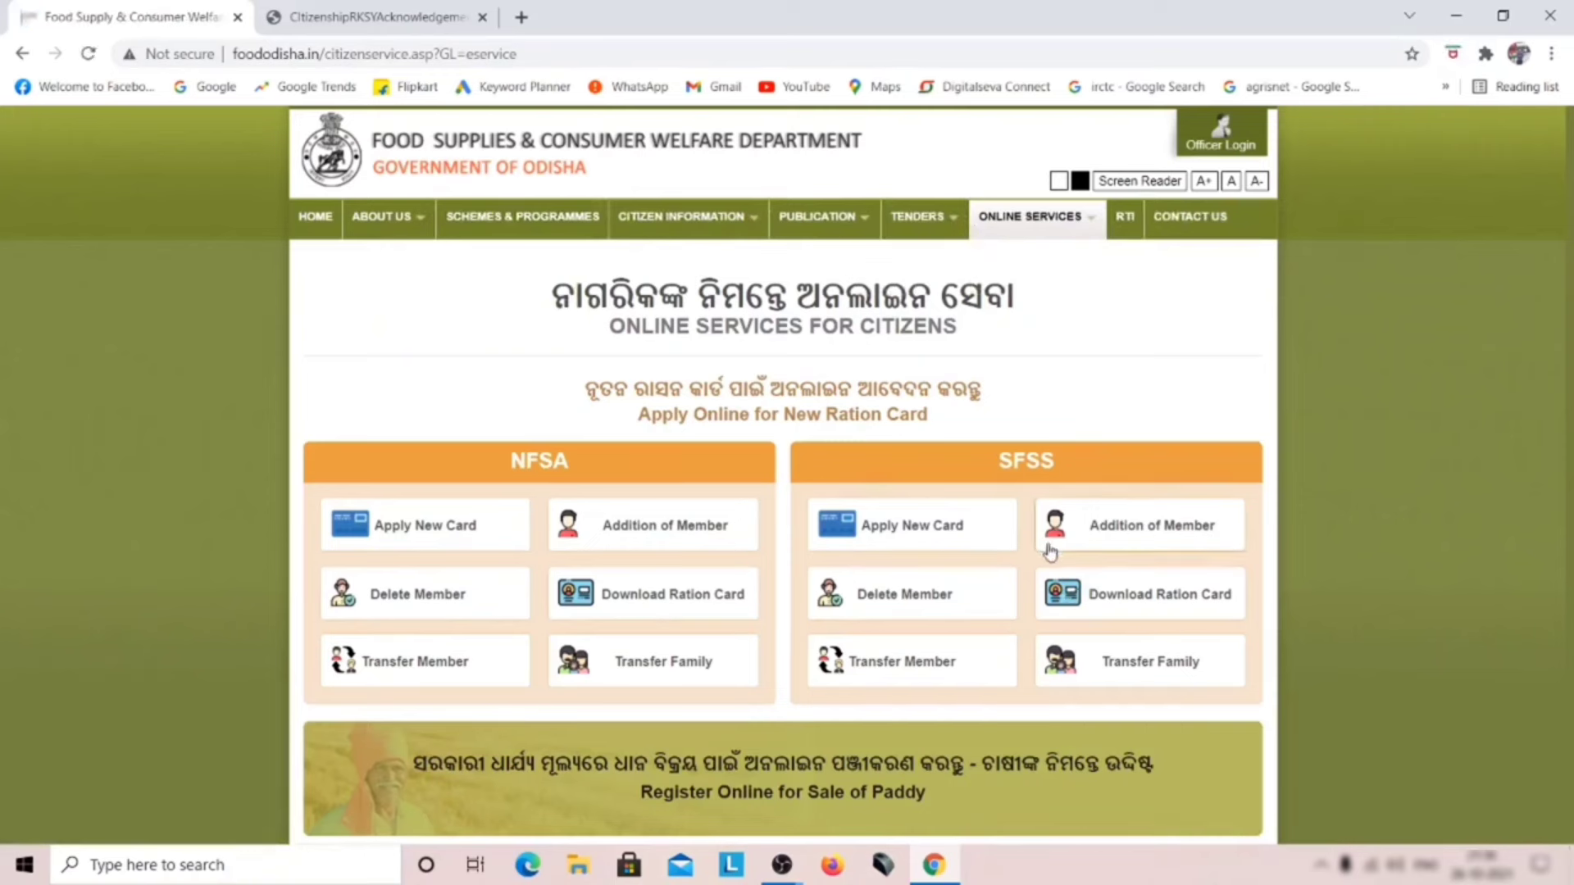
left_click(1118, 598)
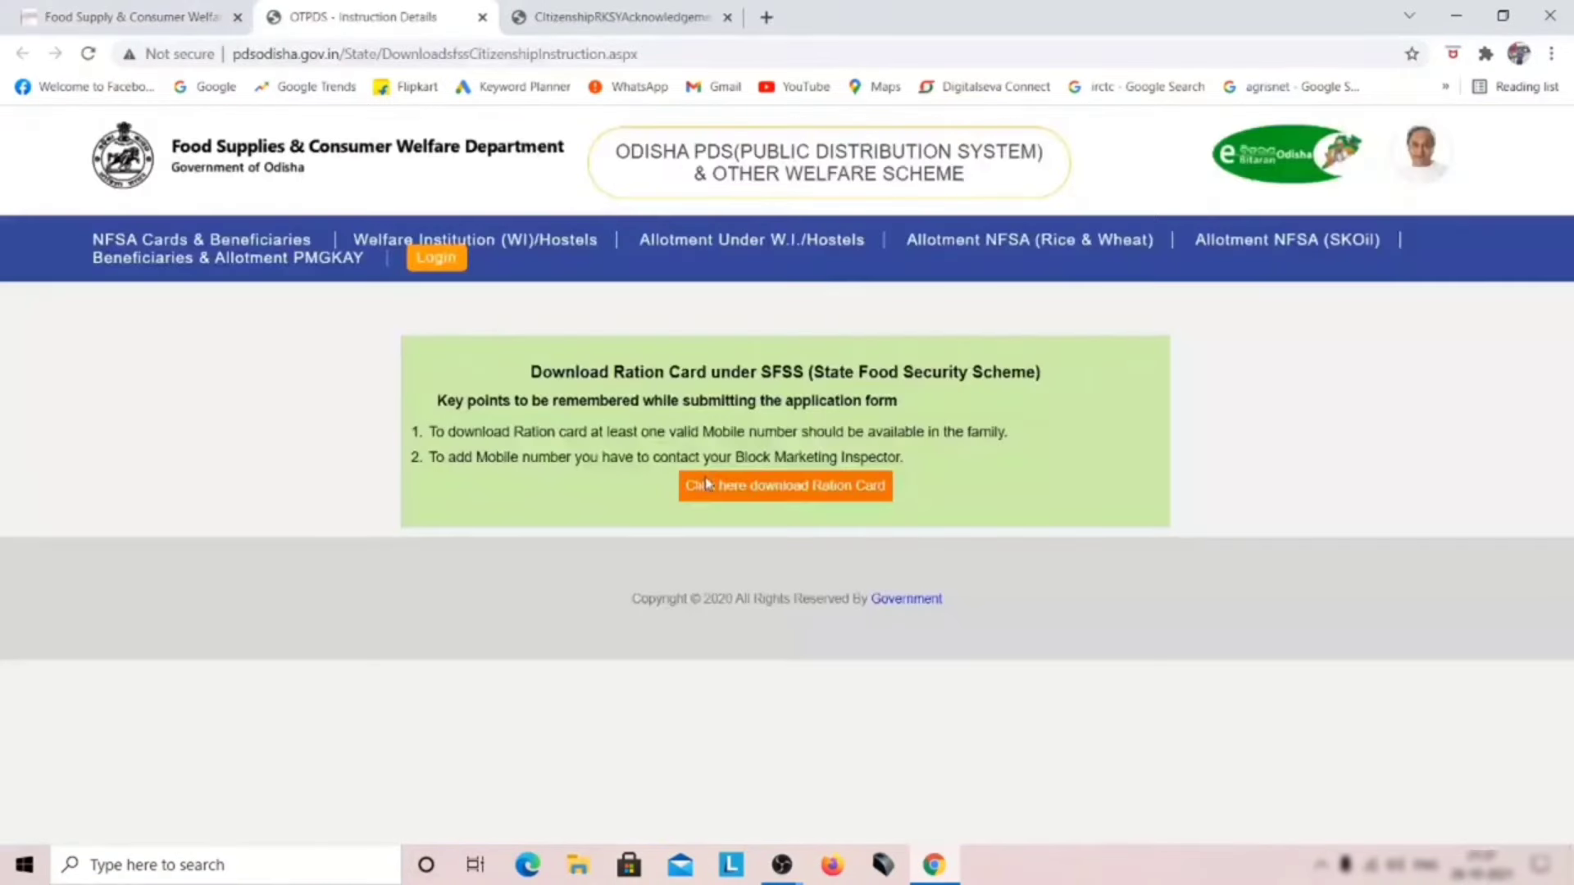
Step: Open the Download Ration Card form, glance at the receipt tab, and return to the form
left_click(751, 487)
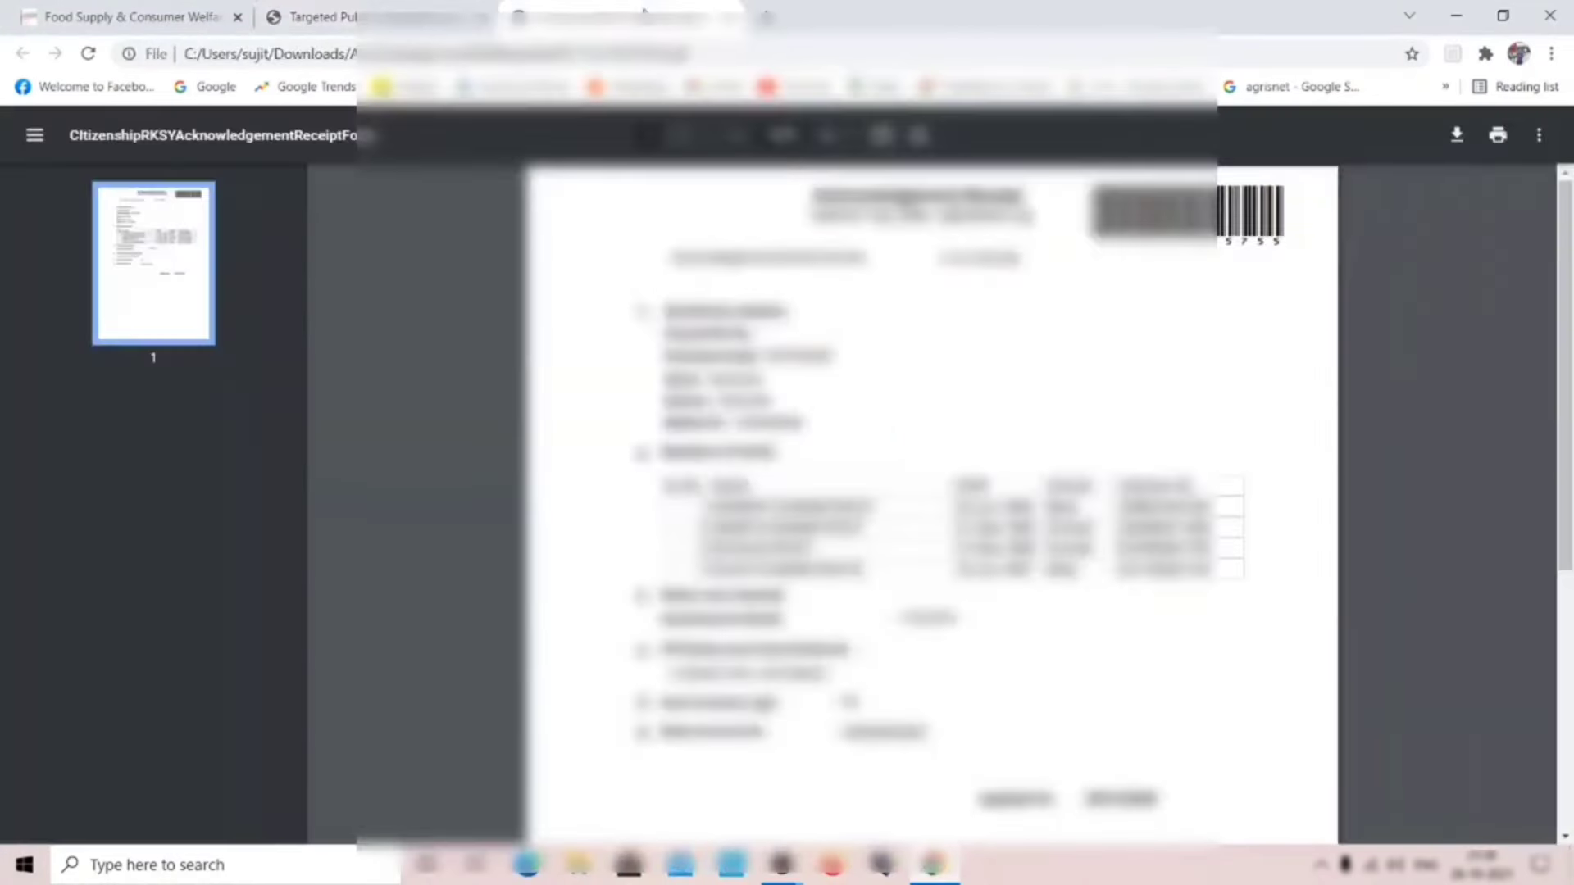
left_click(623, 16)
left_click(389, 8)
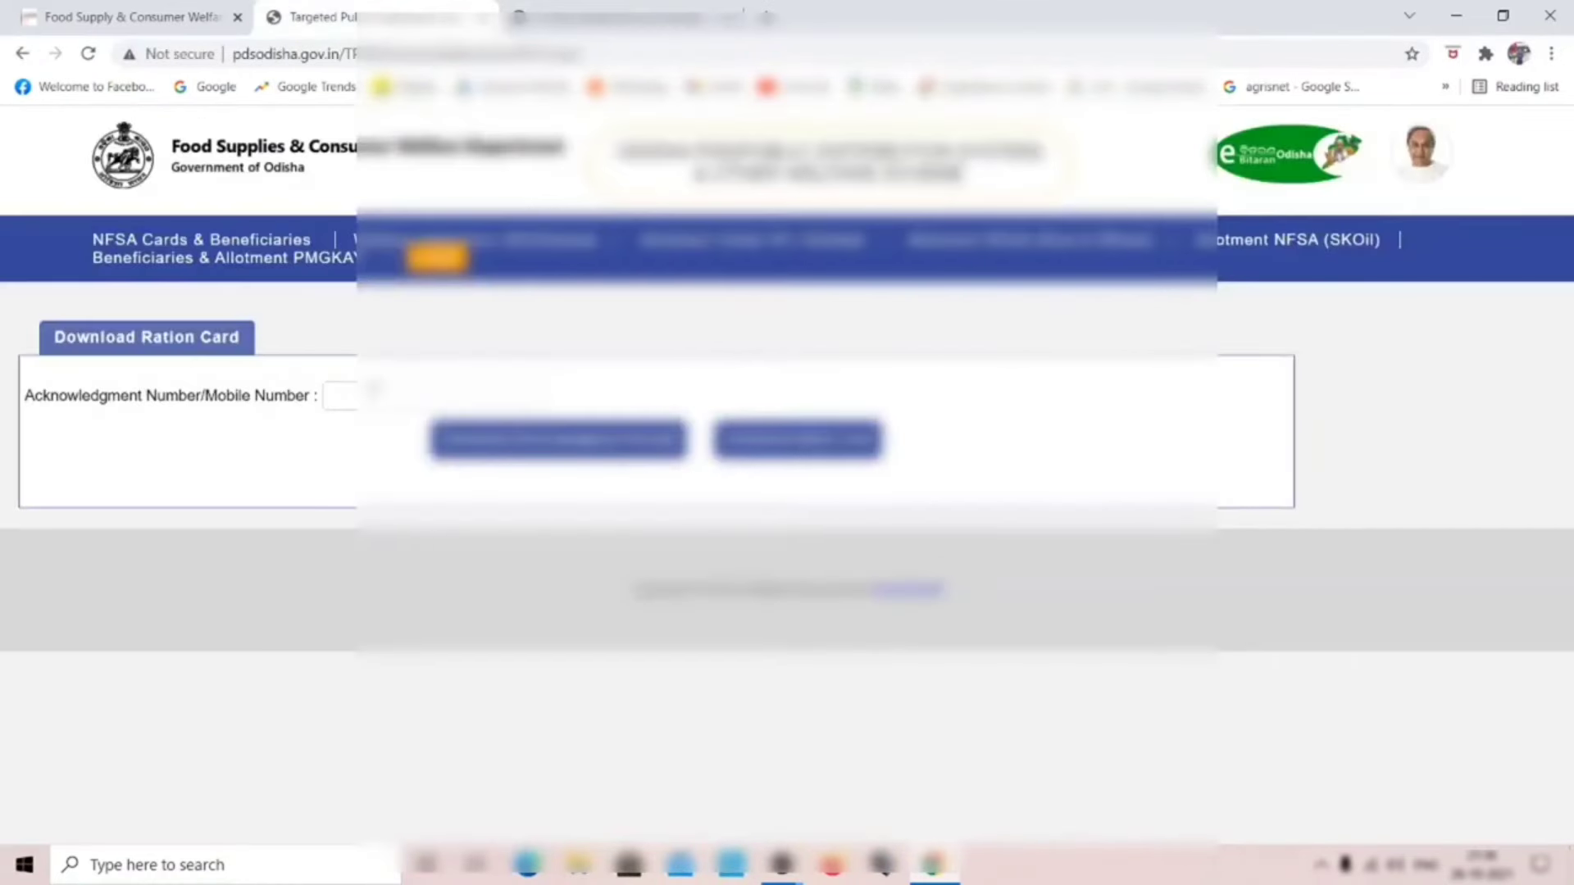